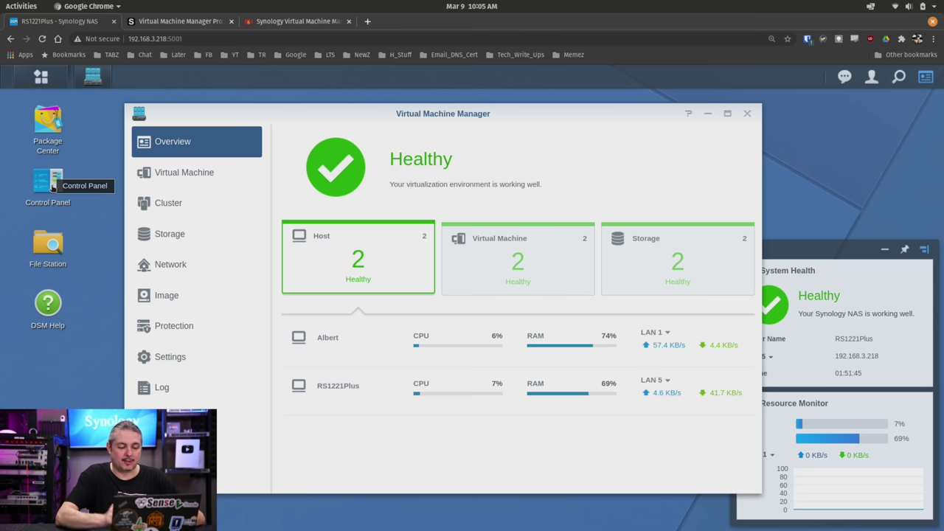
- Check the RS1221+ hardware (AMD Ryzen V1500B, 8192 MB) in Info Center, then close Control Panel
left_click(47, 183)
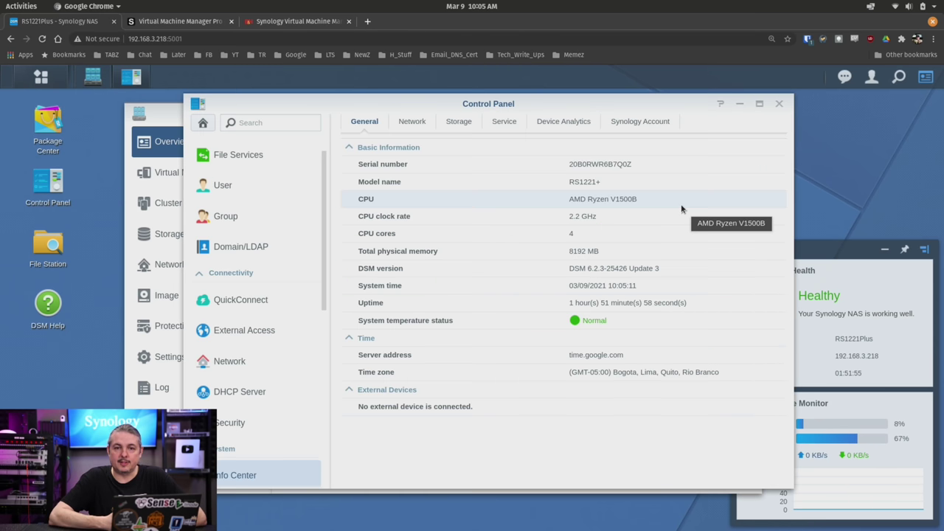
left_click(780, 104)
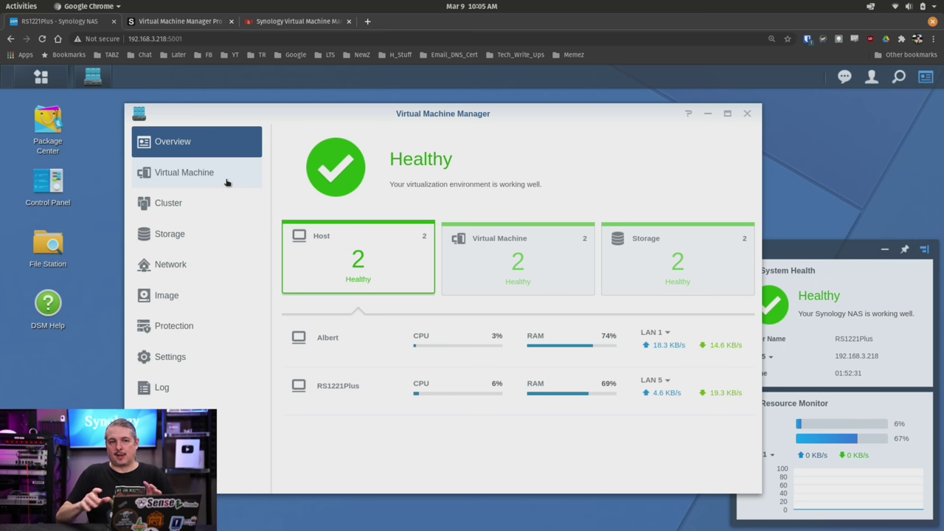
- Compare VMM editions: Pro offers 4096 virtual switches, 255 snapshots, High Availability and Live Migration
left_click(175, 22)
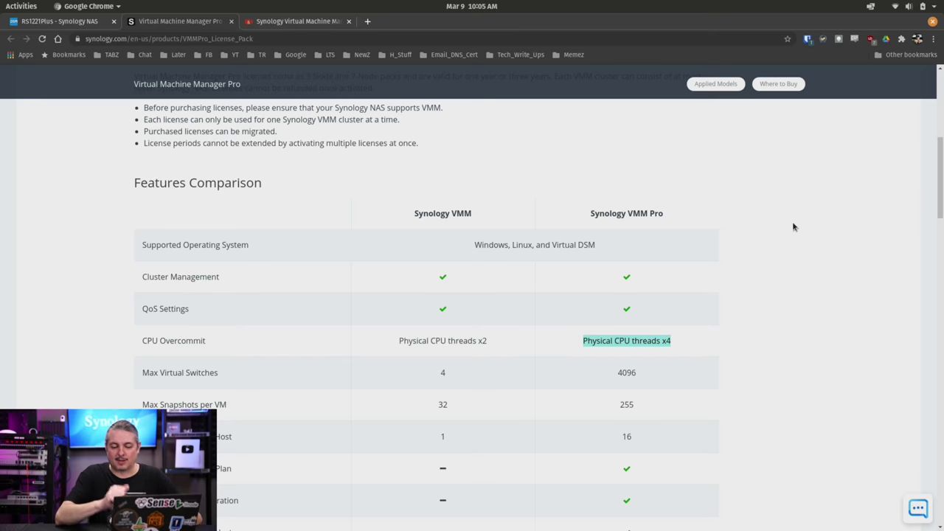
scroll(793, 225, "down", 3)
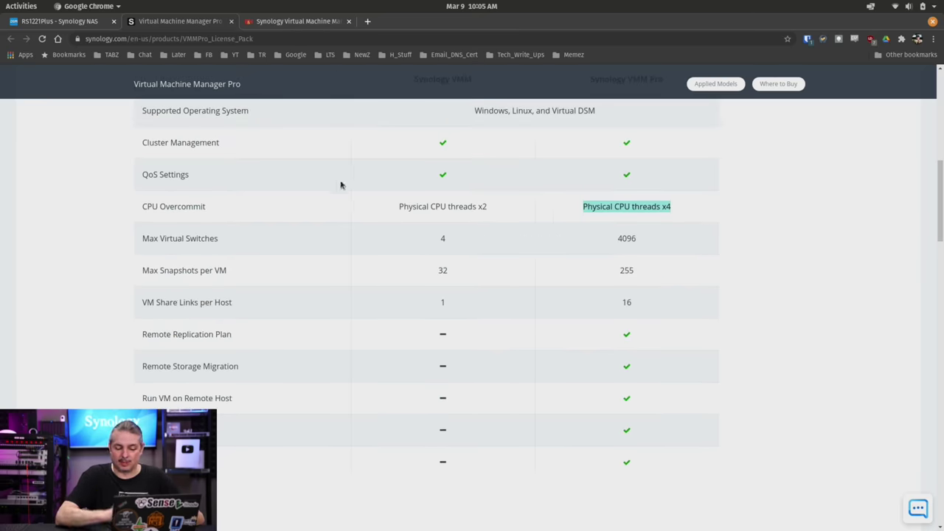
scroll(341, 185, "up", 1)
scroll(340, 185, "down", 1)
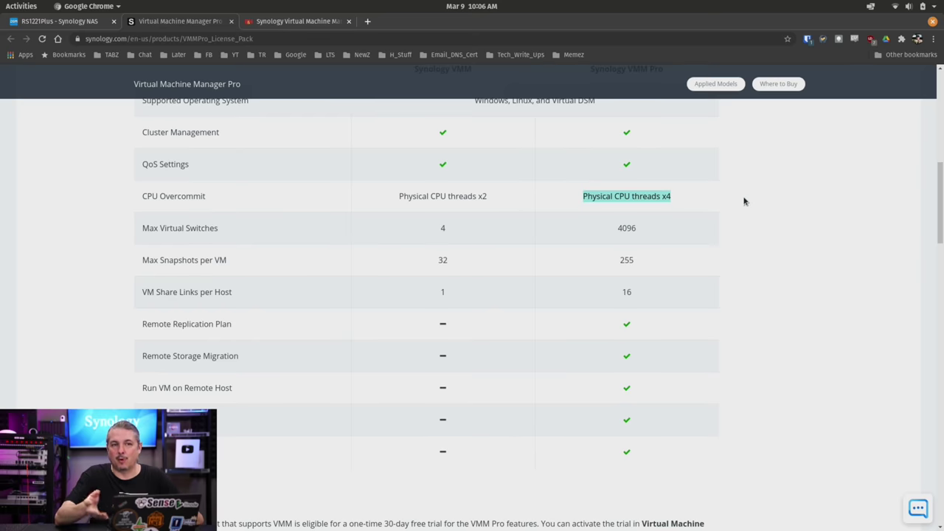
scroll(744, 201, "down", 3)
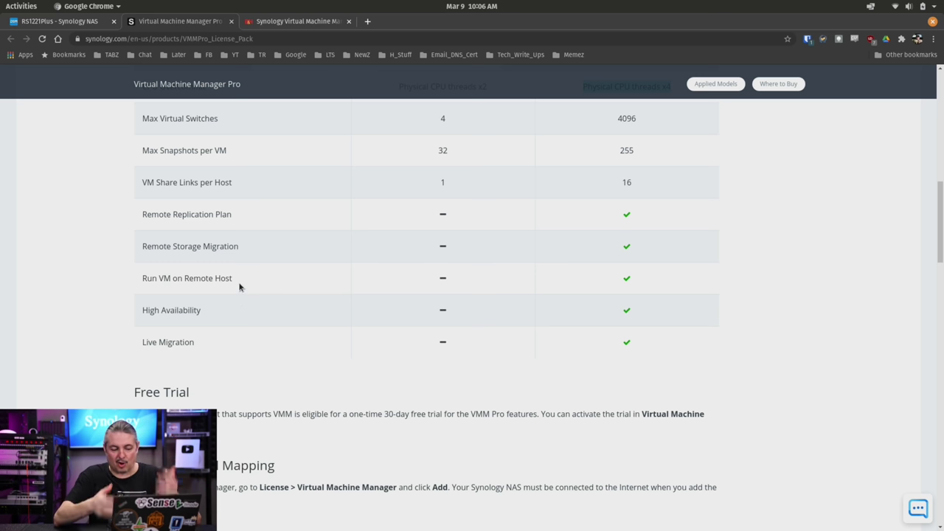
- Compare B&H prices for 3-node ($149.99) and 7-node ($299.99) VMM Pro licenses, then return to VMM
left_click(273, 23)
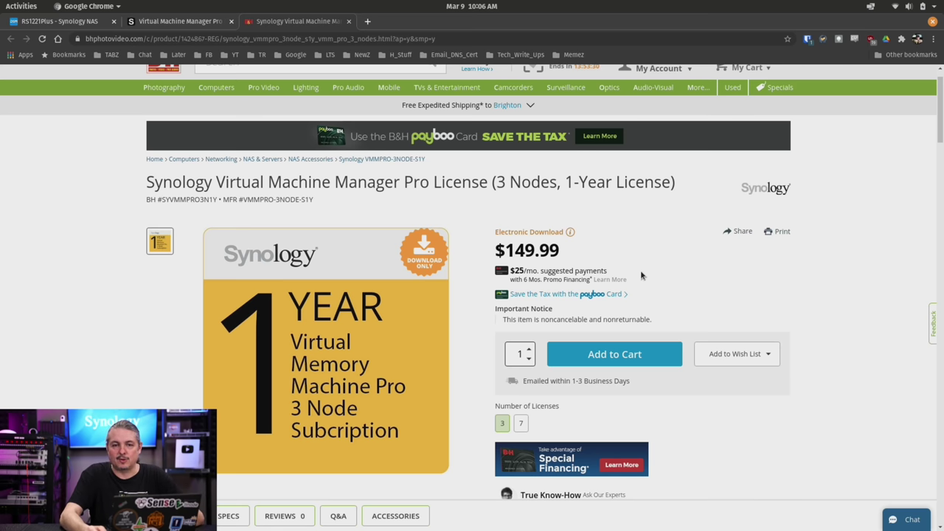
scroll(678, 321, "up", 1)
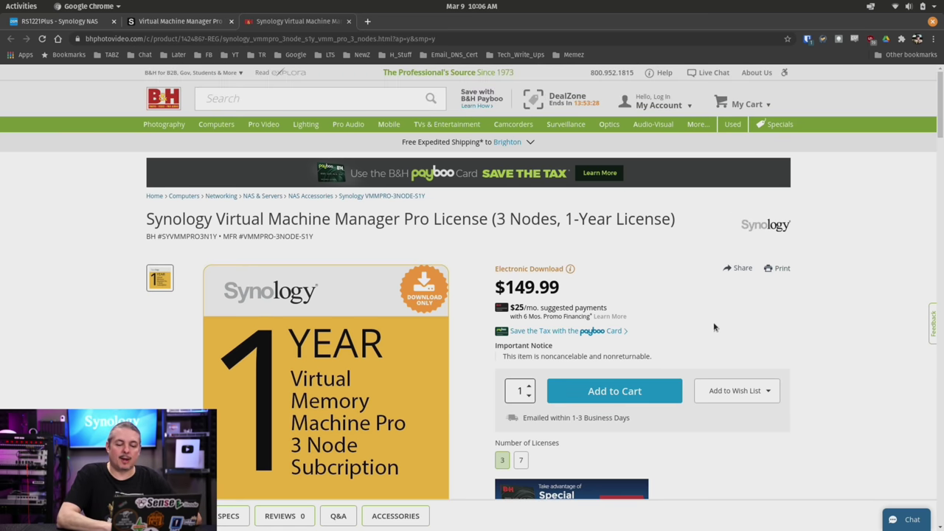
scroll(714, 327, "down", 2)
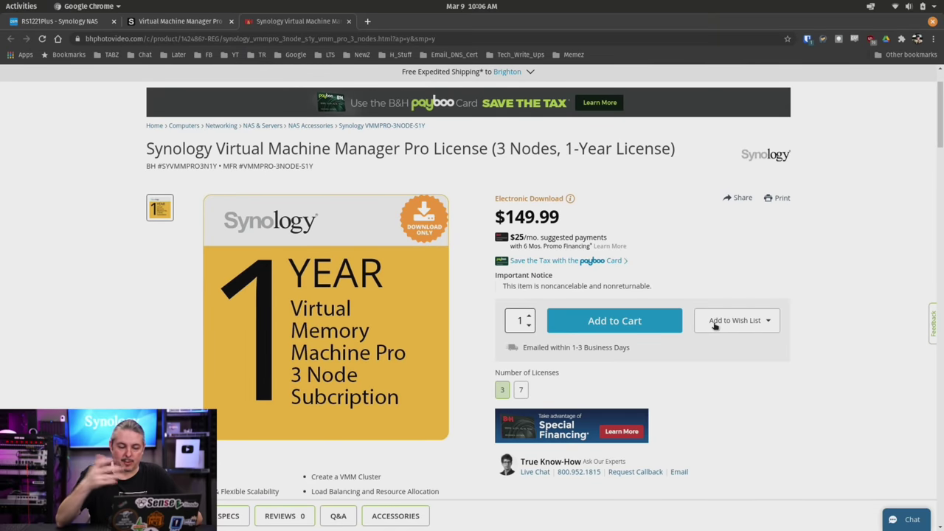
scroll(713, 327, "down", 8)
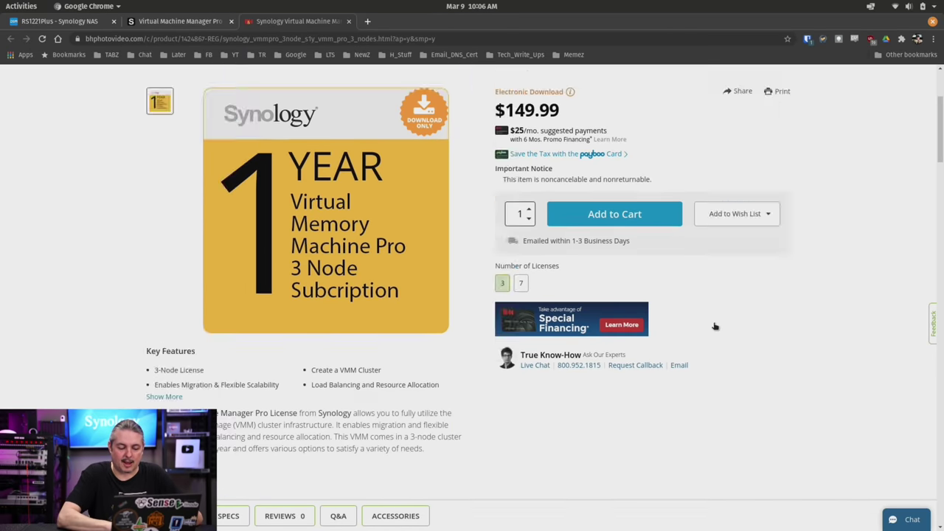
scroll(590, 454, "down", 5)
scroll(620, 464, "down", 3)
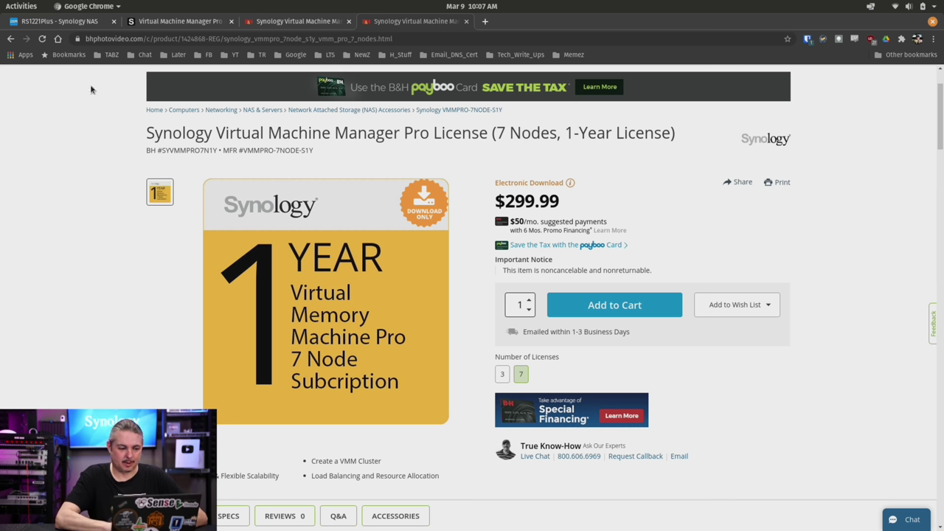
left_click(85, 23)
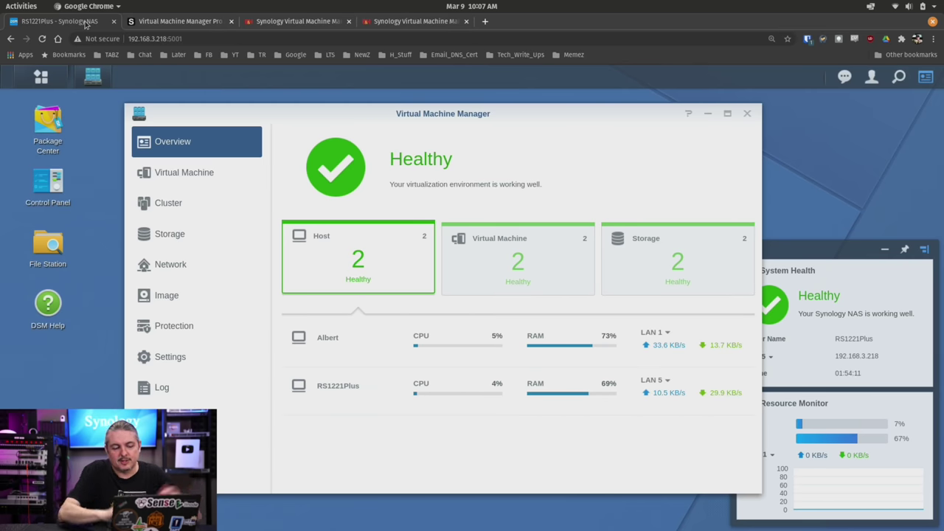
- List the two running Windows 10 VMs and show the Create options for adding a VM
left_click(207, 171)
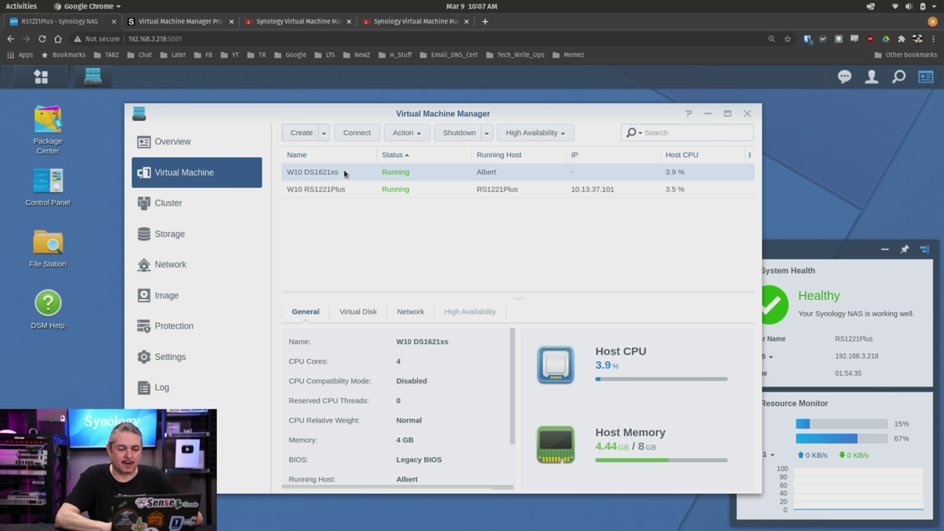
left_click(324, 136)
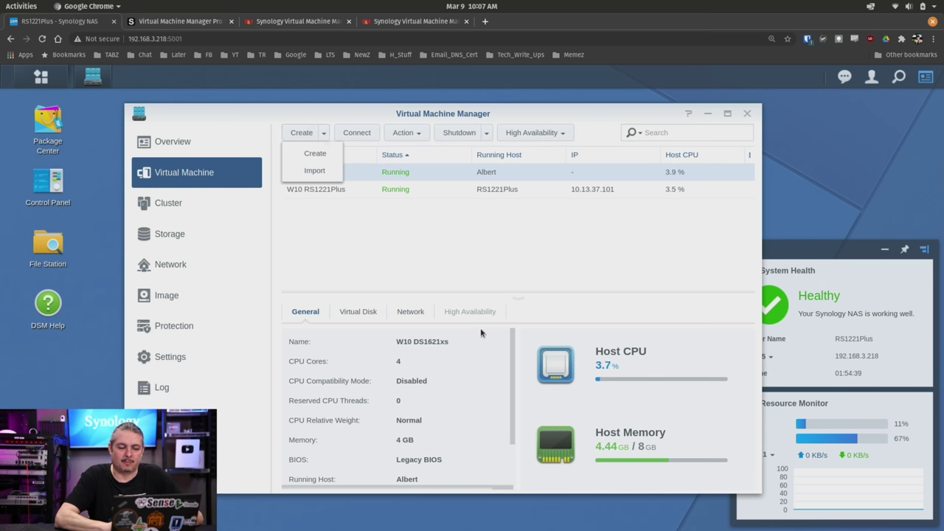
left_click(512, 246)
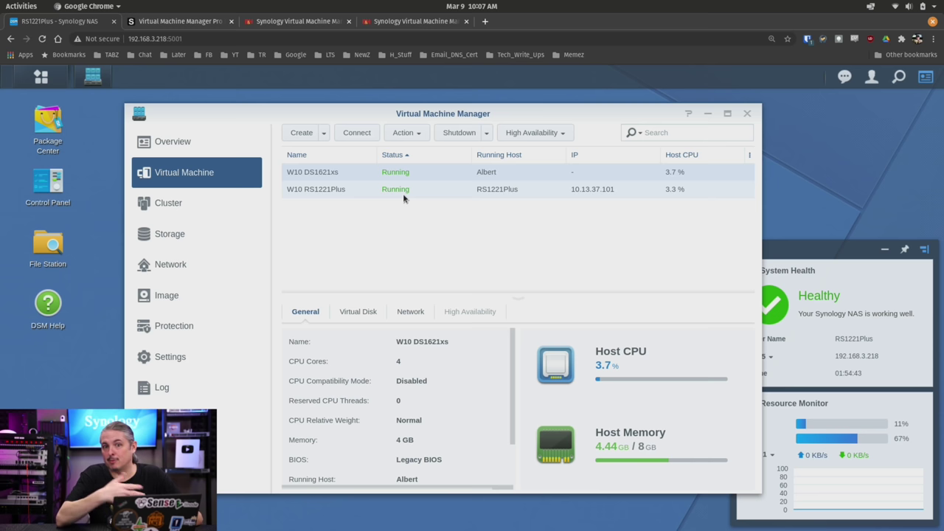
left_click(324, 133)
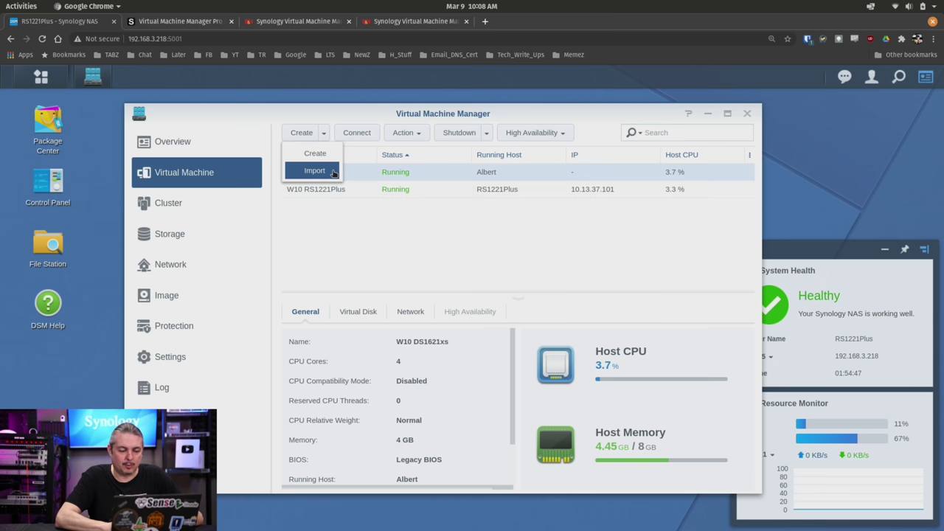
left_click(332, 171)
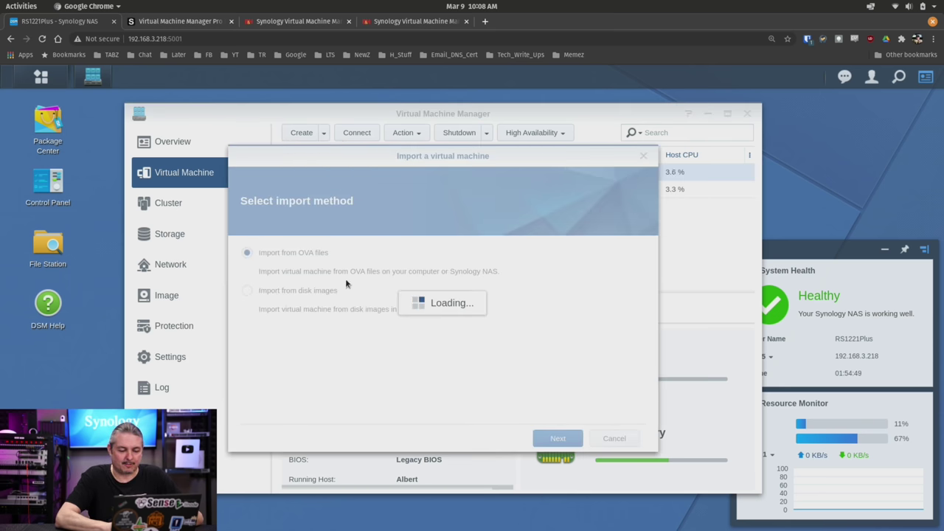
left_click(281, 292)
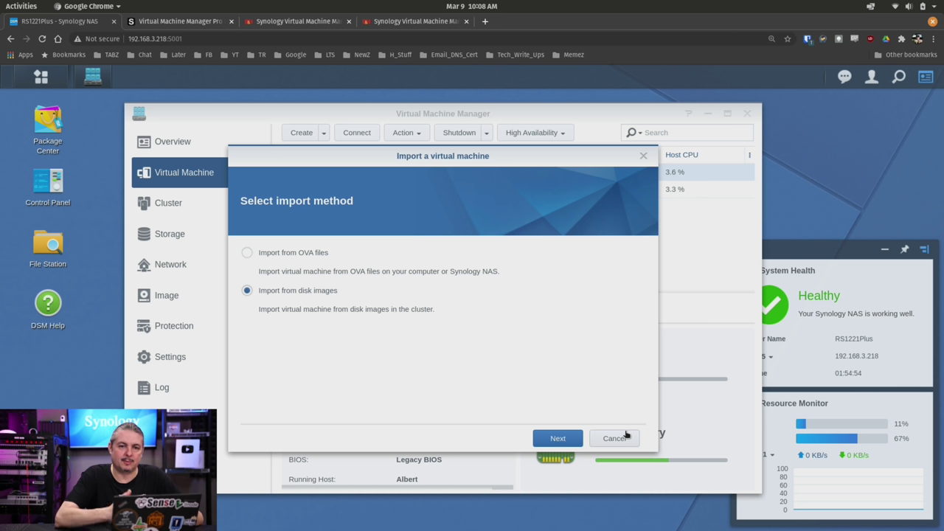
left_click(274, 258)
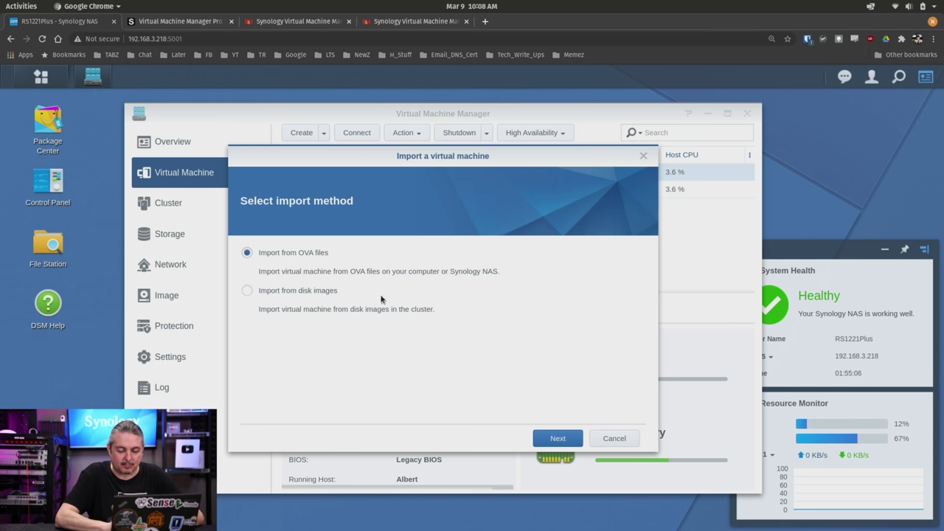
left_click(613, 438)
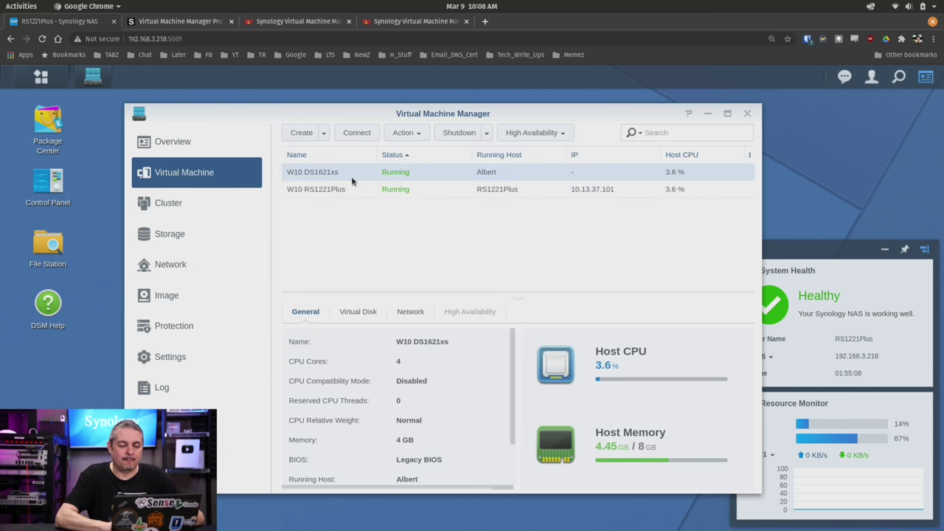
left_click(324, 133)
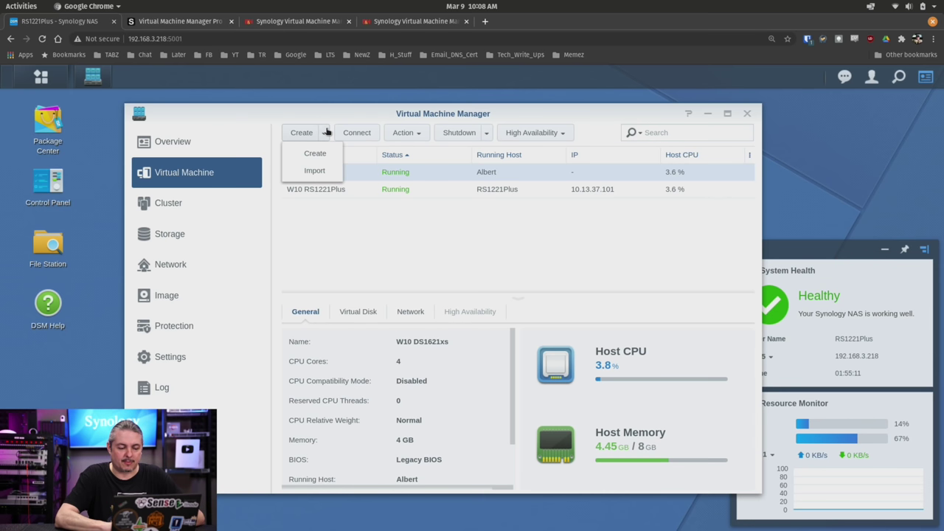
left_click(316, 153)
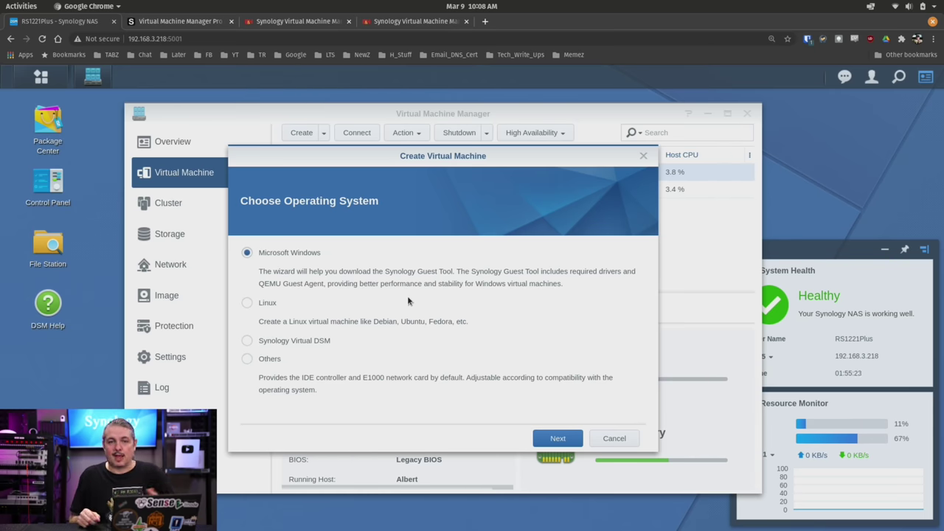
left_click(275, 303)
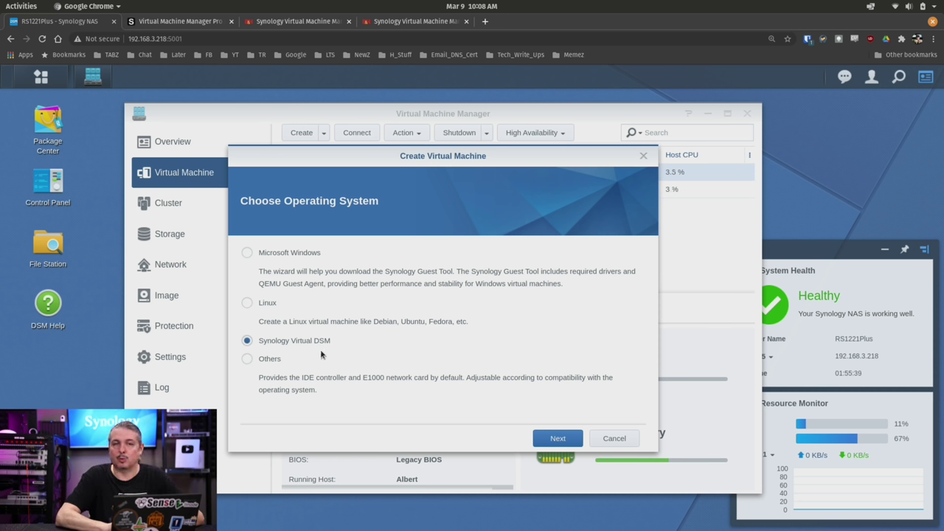
left_click(269, 359)
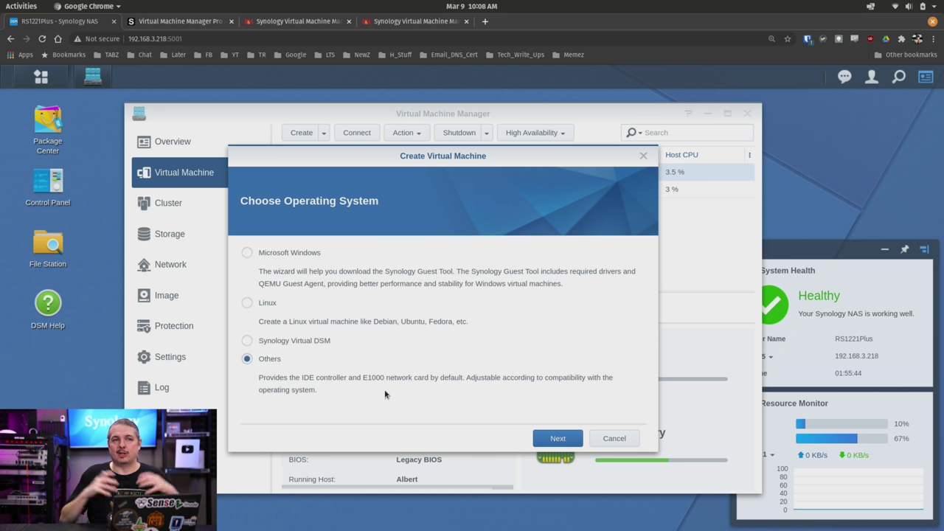
left_click(616, 440)
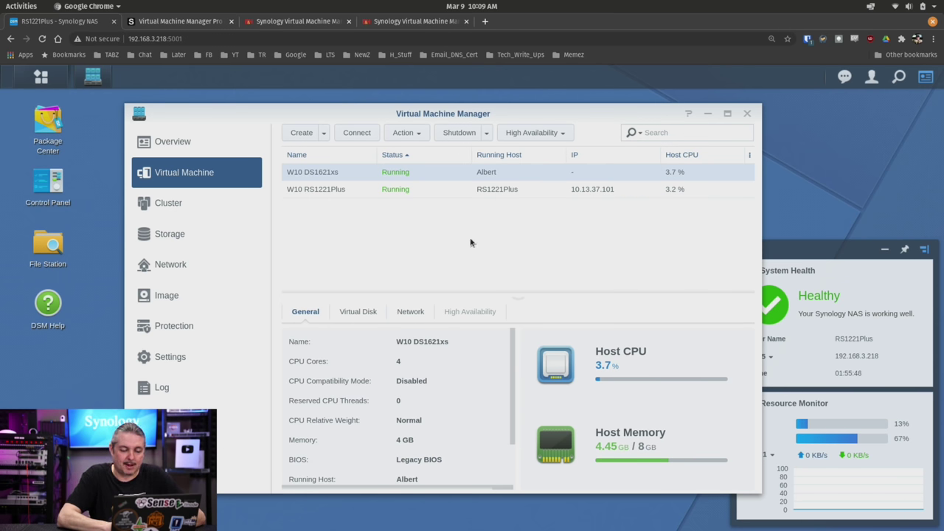
- Connect to W10 RS1221Plus's console and check its network with ipconfig and ping in cmd
left_click(506, 189)
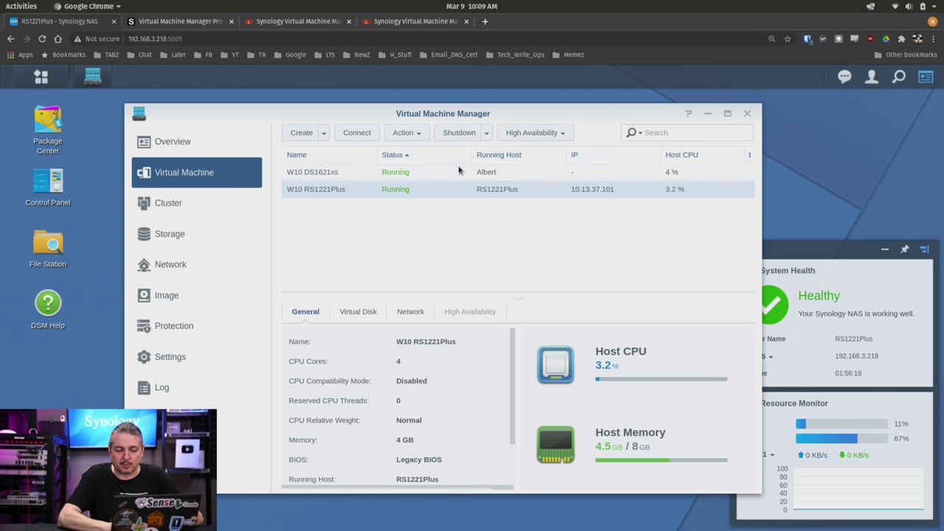
left_click(487, 133)
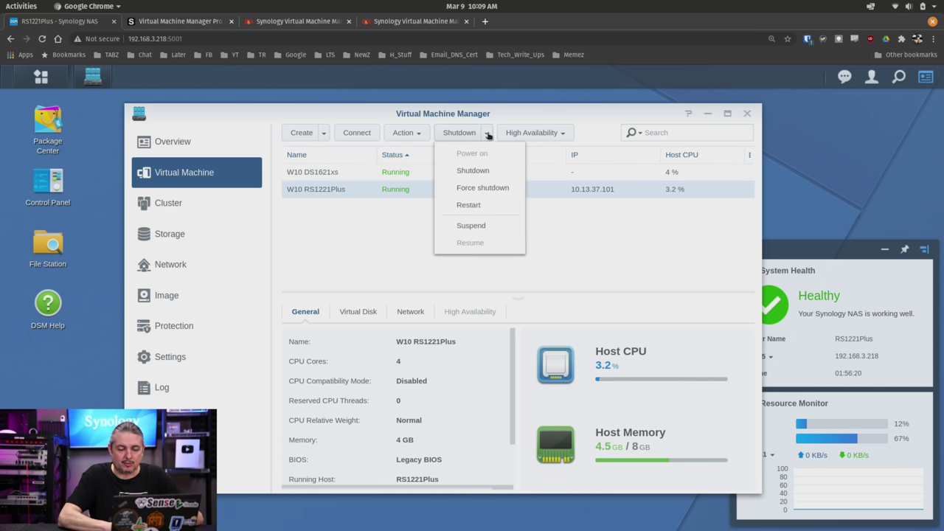
left_click(581, 240)
left_click(361, 135)
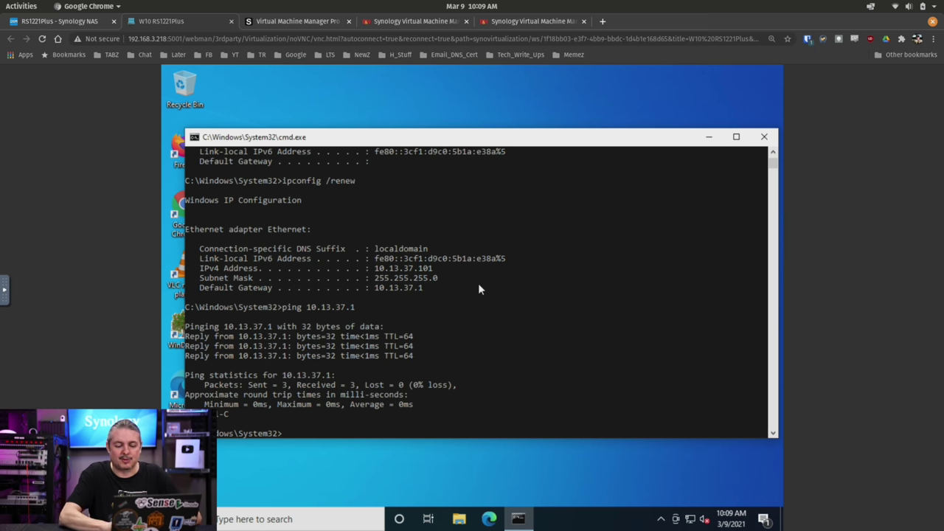
left_click_drag(584, 129, 584, 122)
left_click(79, 20)
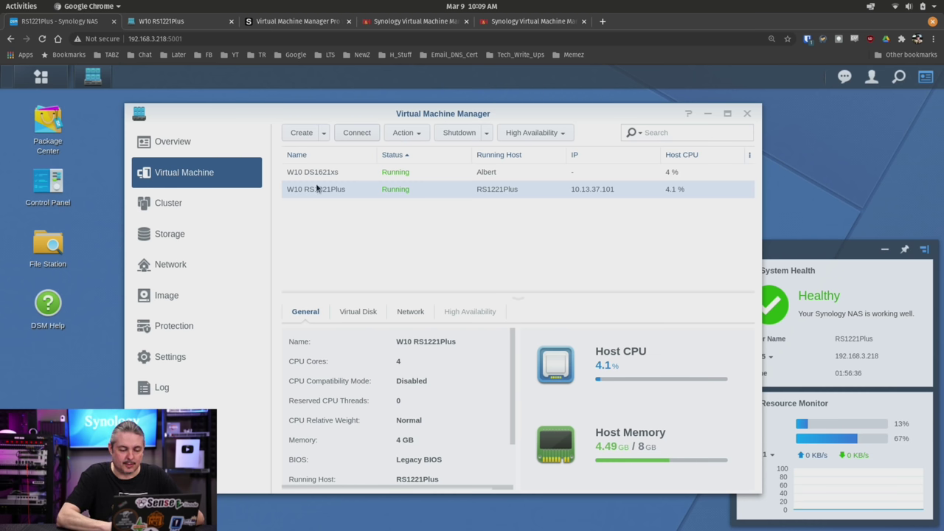
- Switch W10 RS1221Plus's network from pwnage to vlan69 in Edit Virtual Machine and save
left_click(426, 136)
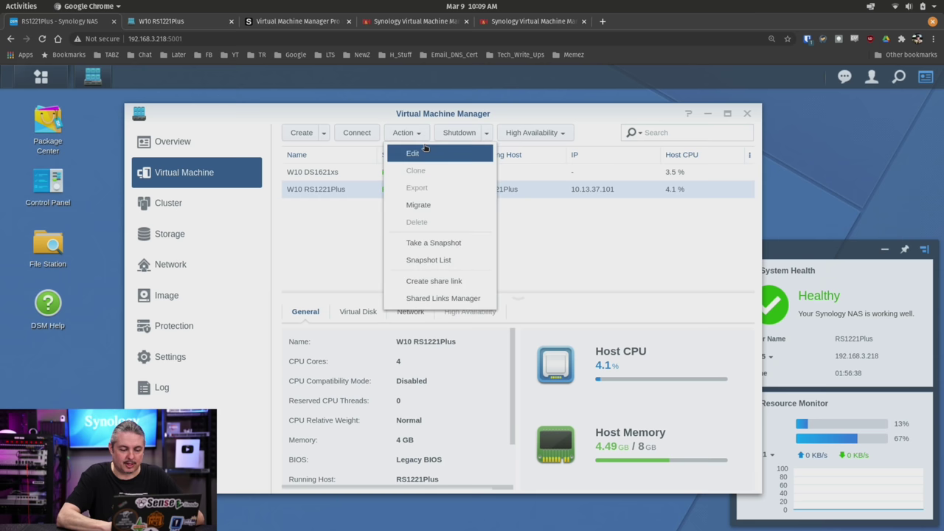
left_click(427, 161)
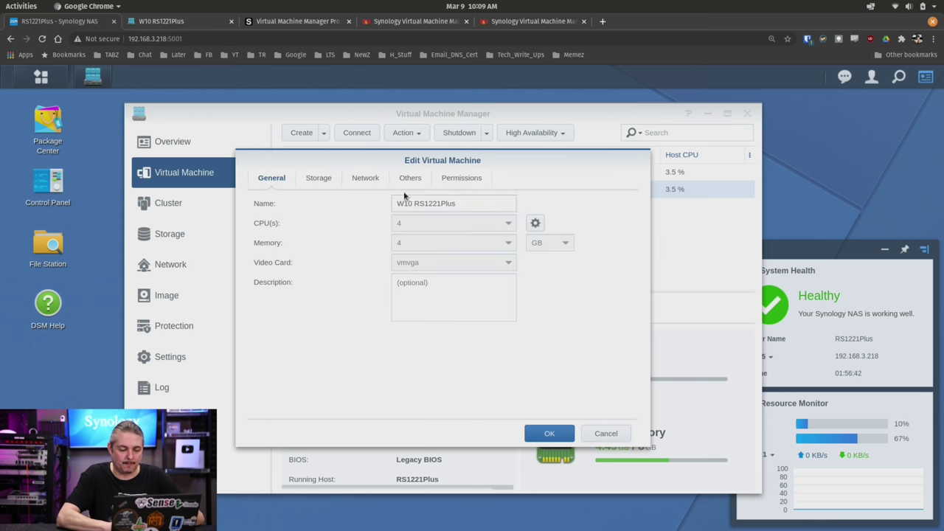
left_click(367, 179)
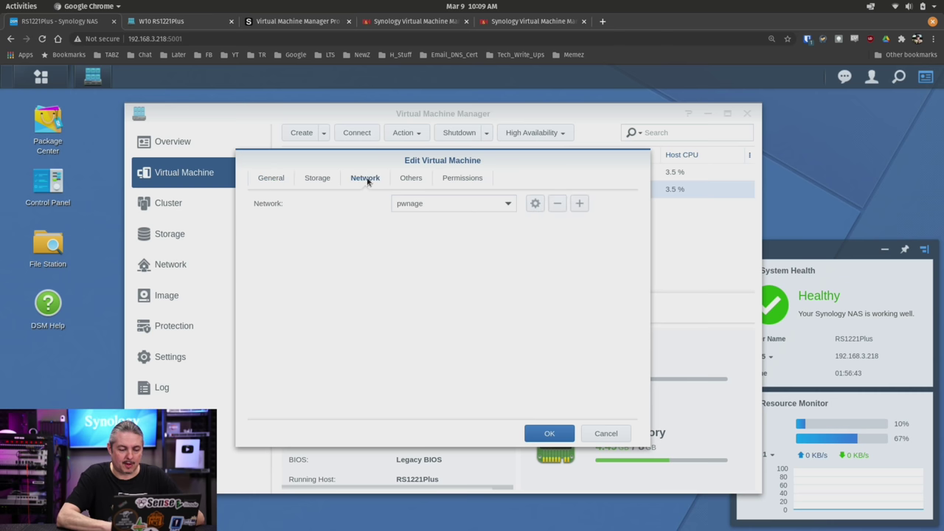
left_click(507, 207)
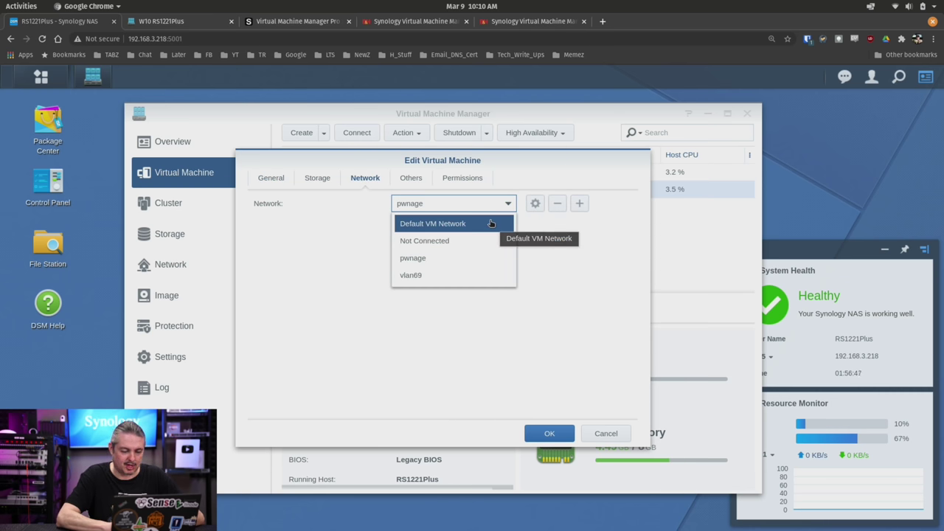
left_click(435, 276)
left_click(549, 434)
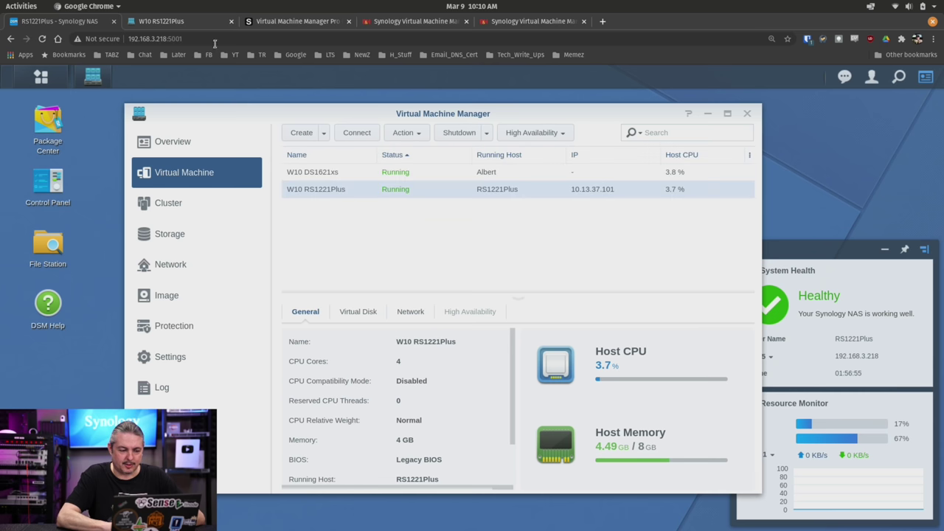
- Run ipconfig /release and ipconfig /renew in the guest's cmd to get 172.16.69.156 on vlan69
left_click(204, 22)
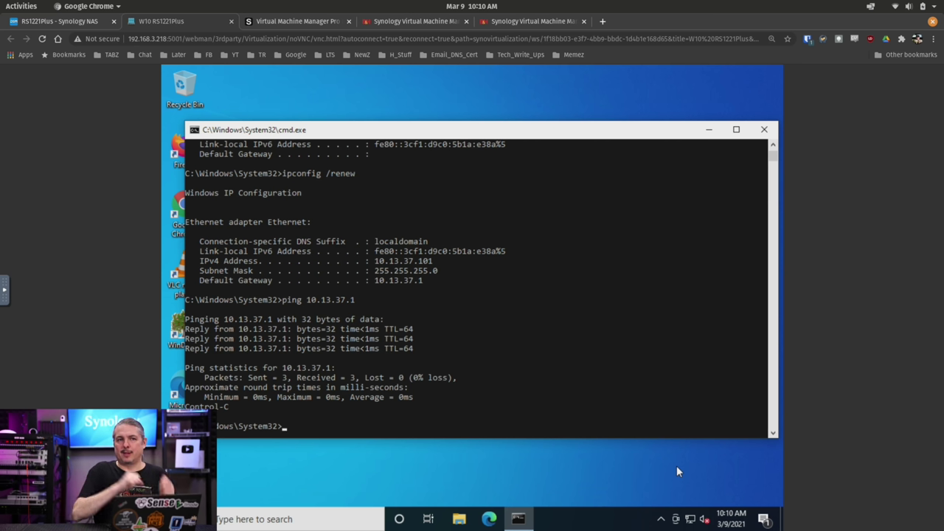
key("Up")
key("Up")
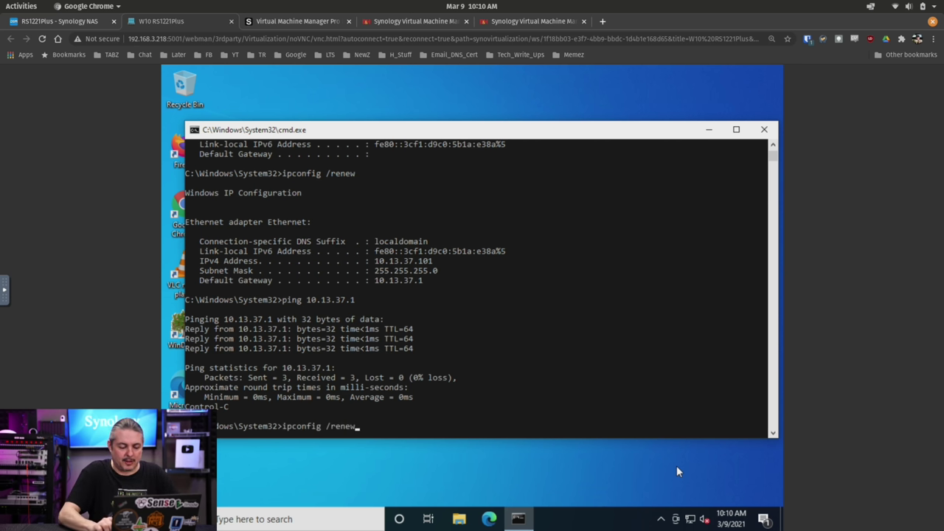
key("Up")
key("Down")
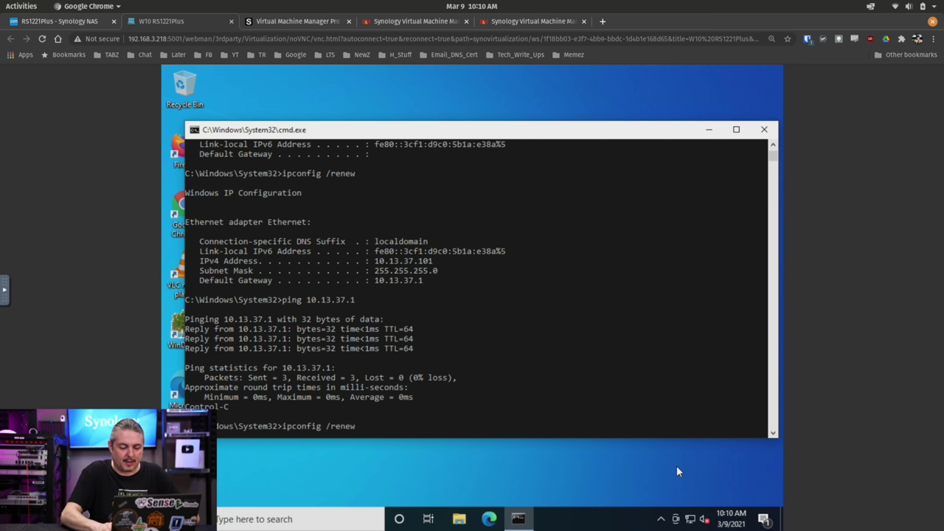
key("Up")
key("Return")
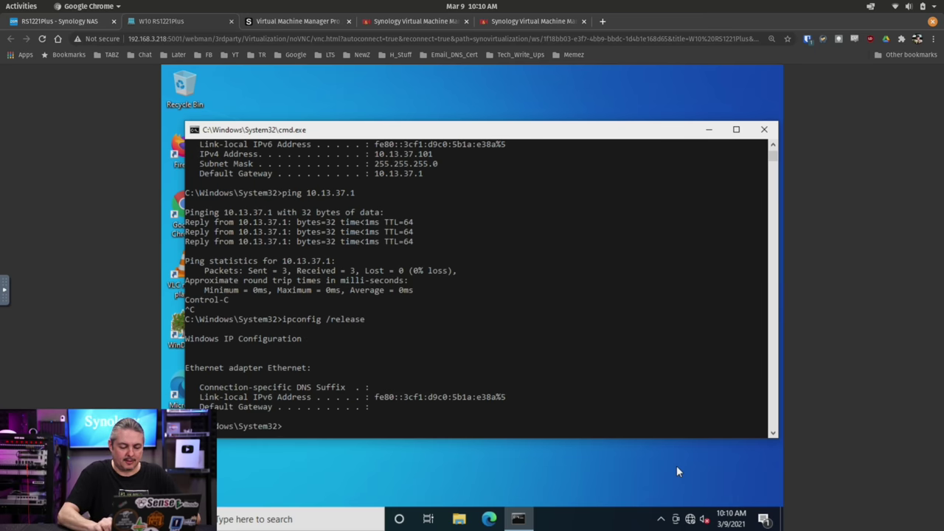
key("Up")
key("Up")
key("Return")
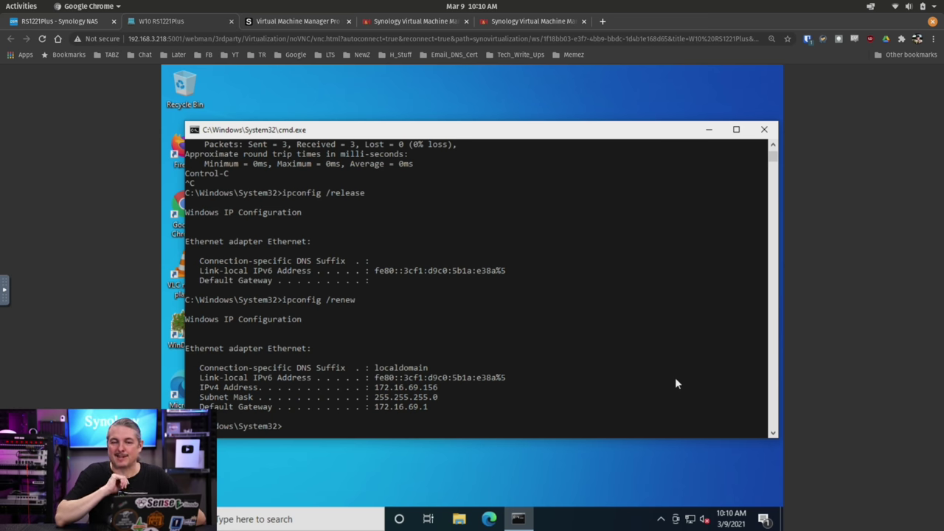
- Attempt to enable High Availability and acknowledge the three-host requirement warning
left_click(58, 23)
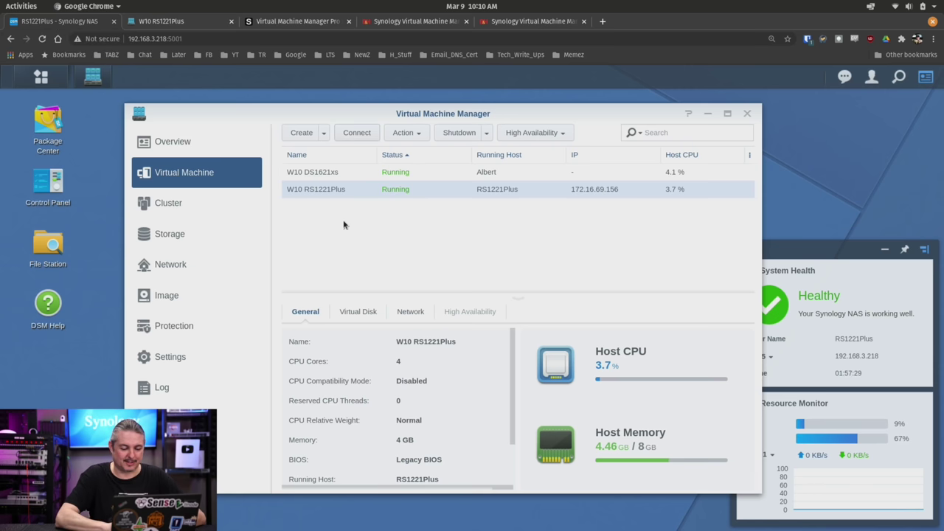
left_click(564, 135)
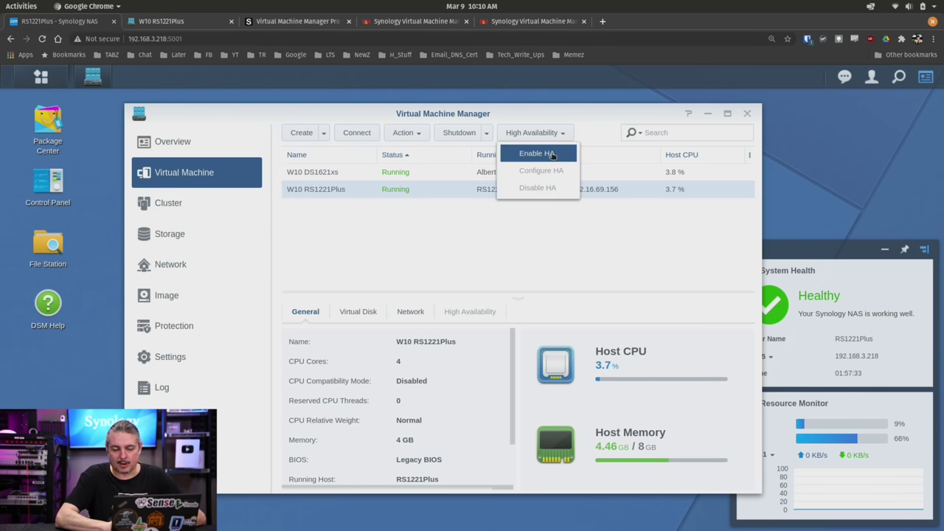
left_click(552, 154)
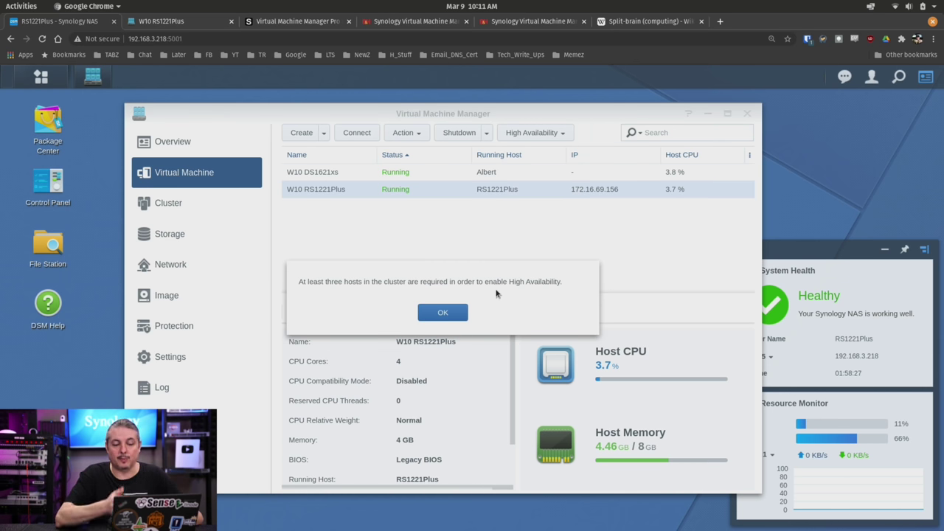
left_click(444, 312)
- Read the split-brain article, then show the cluster hosts Albert and RS1221Plus
left_click(647, 22)
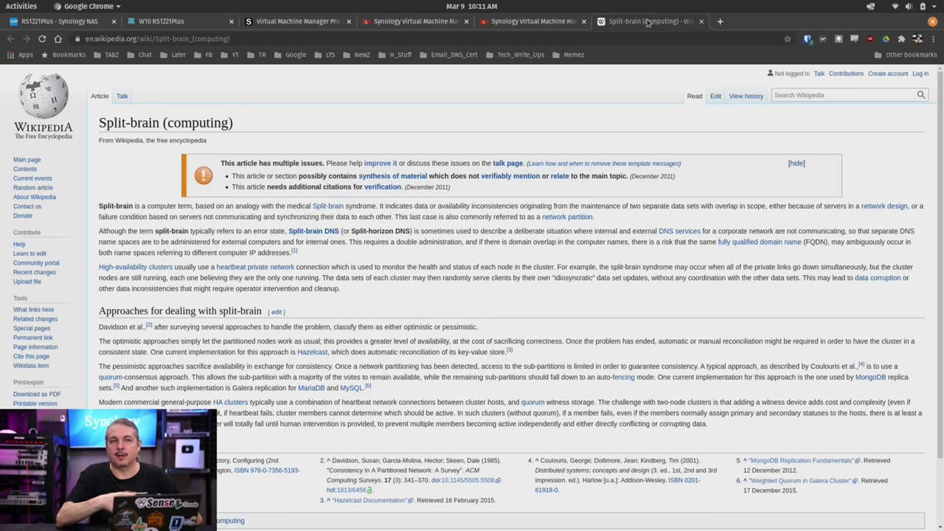
left_click(702, 22)
left_click(46, 22)
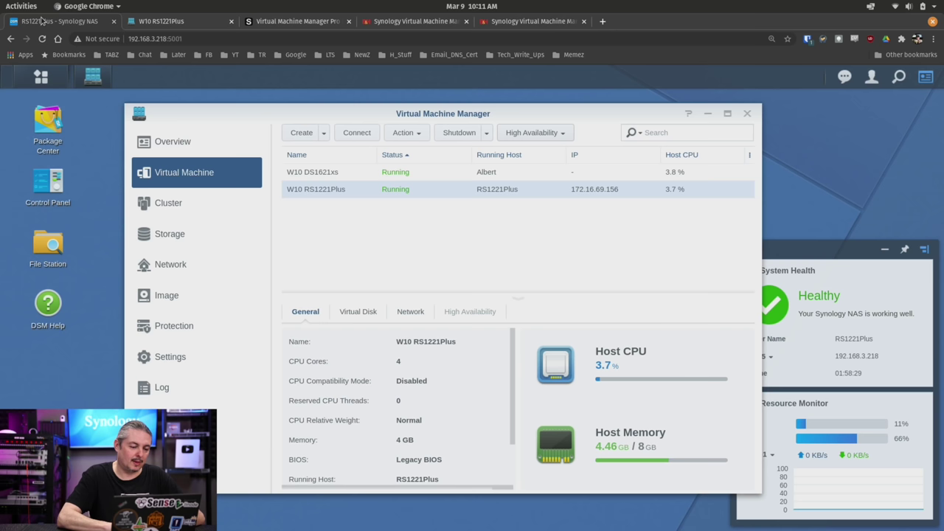
left_click(167, 207)
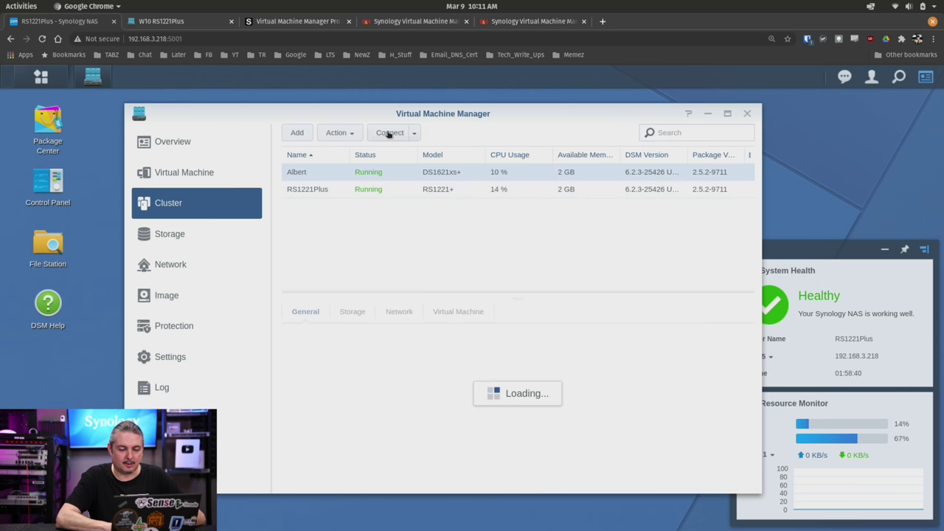
left_click(298, 132)
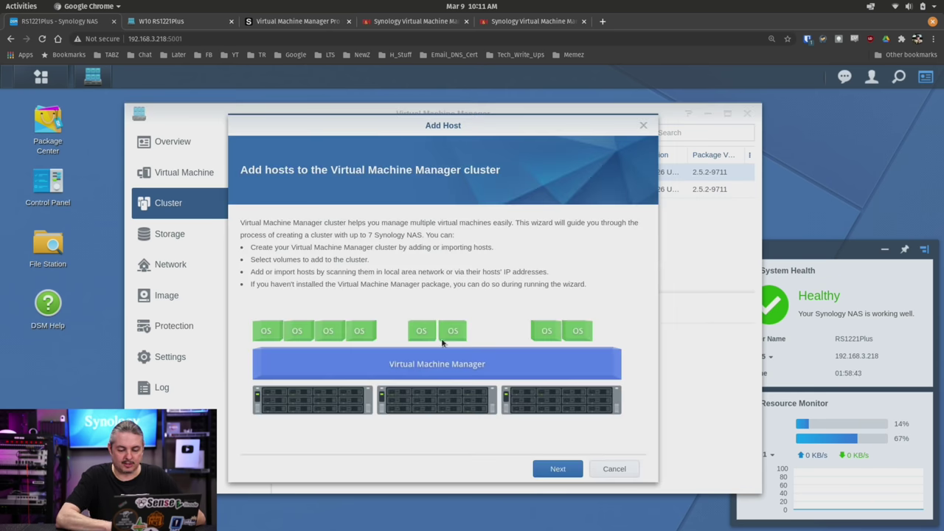
left_click(555, 469)
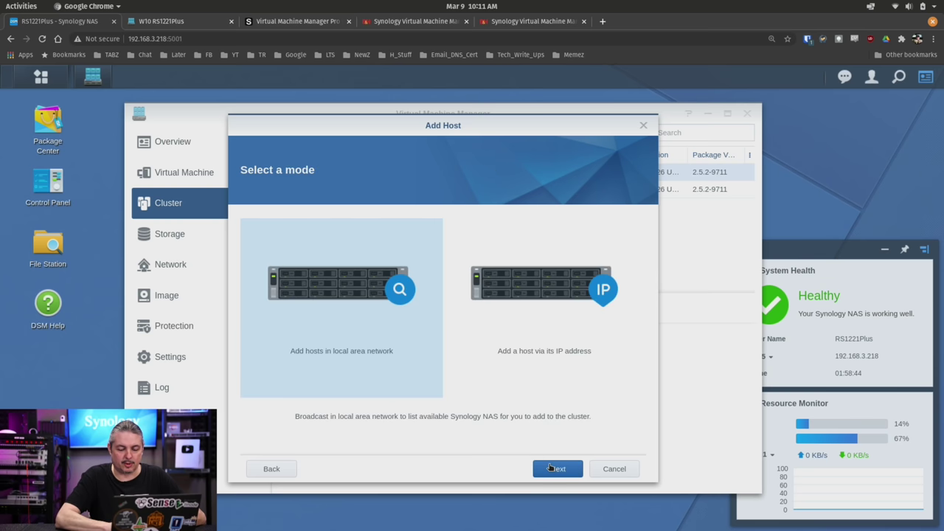
left_click(547, 311)
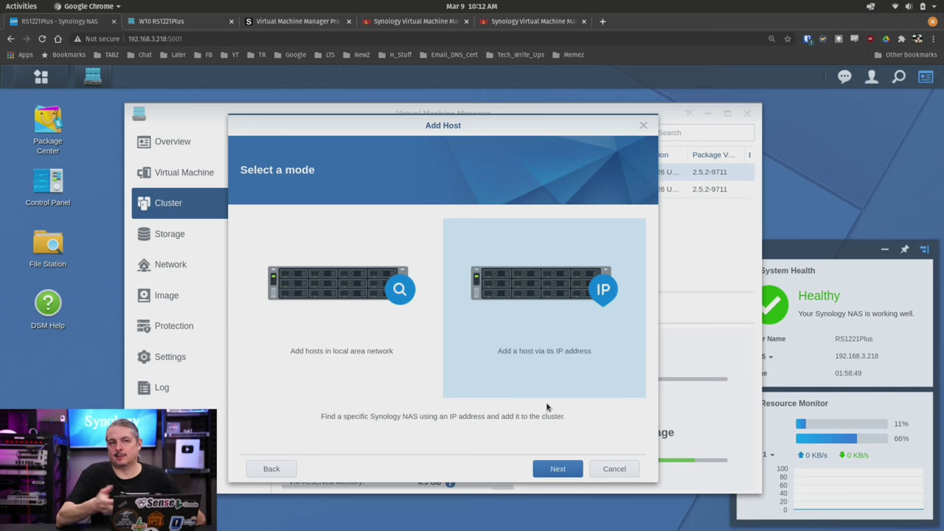
left_click(552, 467)
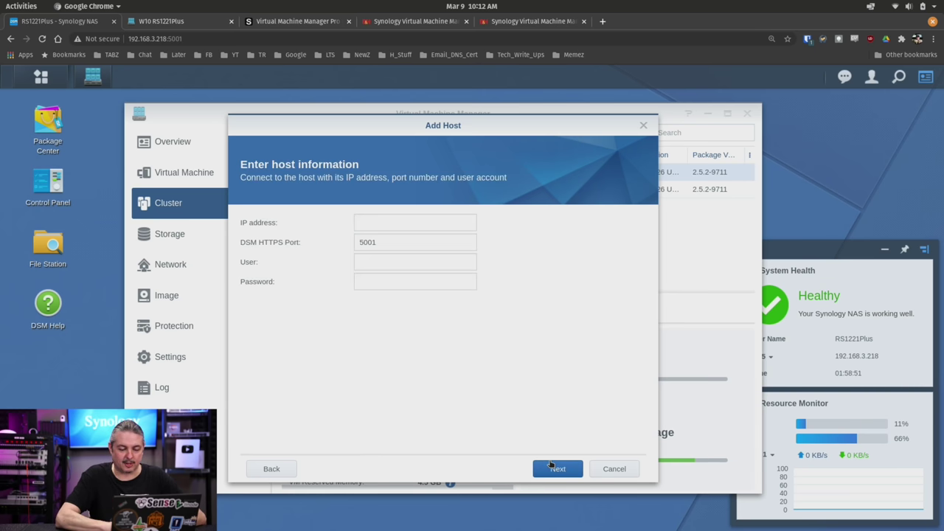
left_click(612, 464)
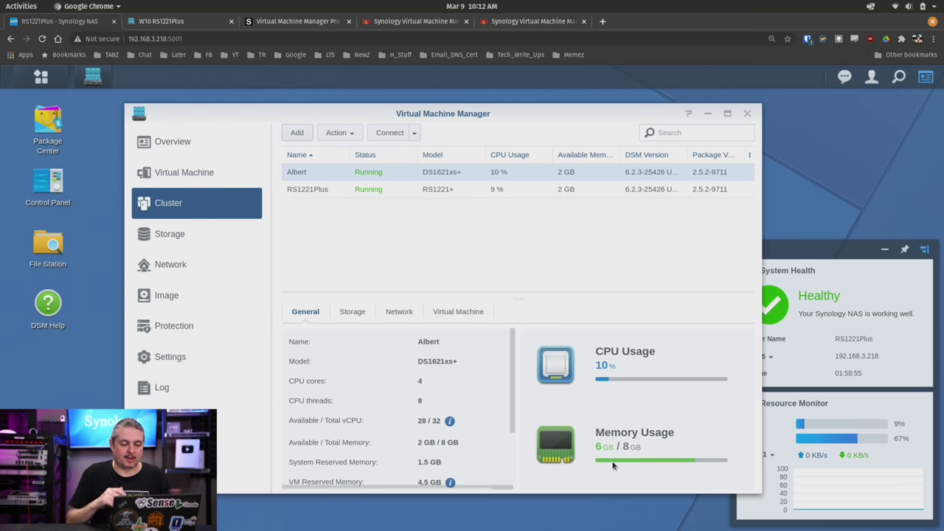
- Inspect RS1221Plus - VM Storage 1 in Storage Manager: Volume 1, RAID 10, 10.47 TB total
left_click(203, 245)
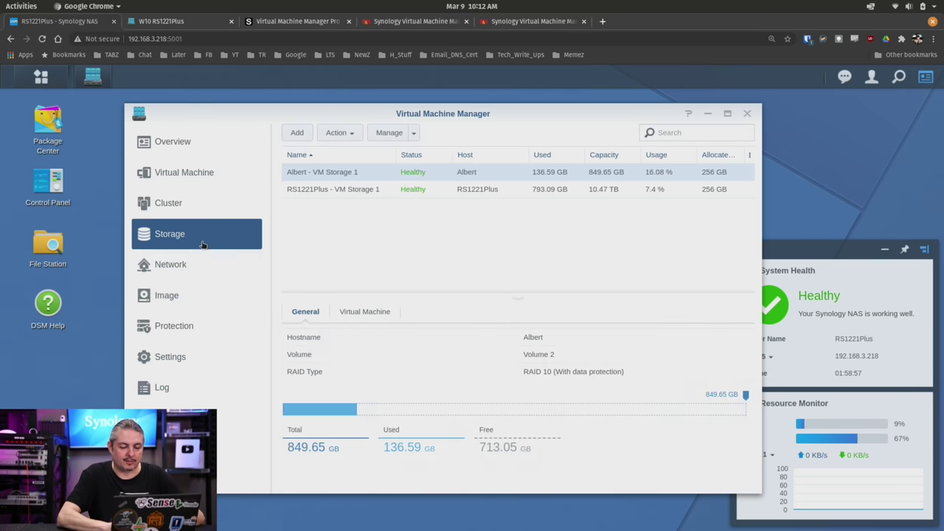
left_click(368, 188)
left_click(391, 134)
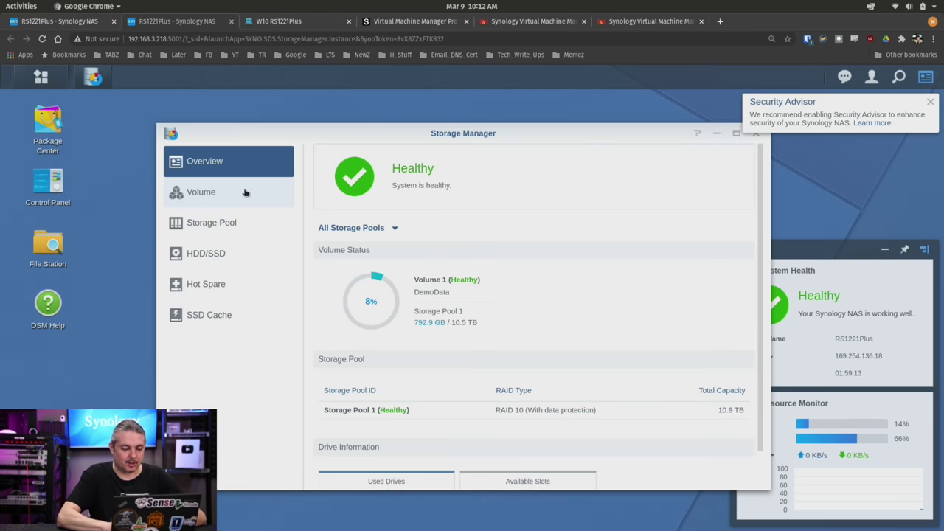
left_click(250, 193)
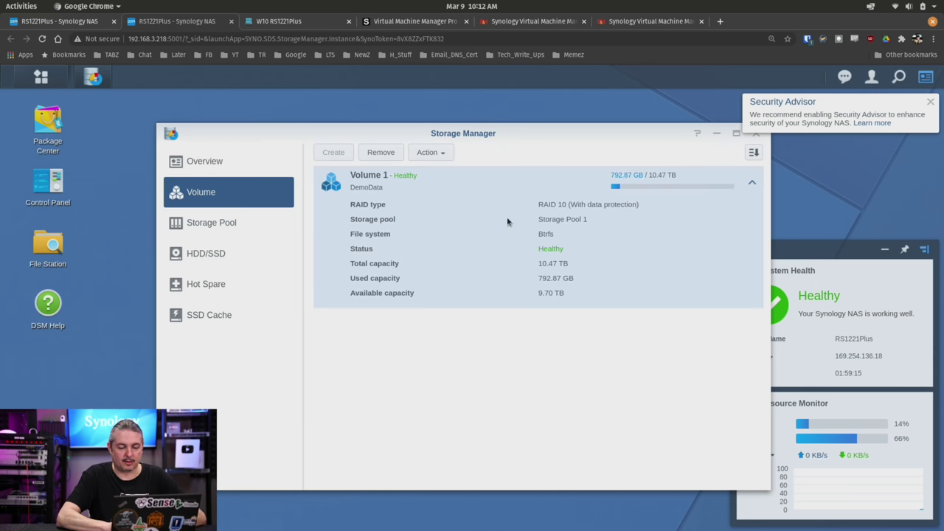
left_click(235, 226)
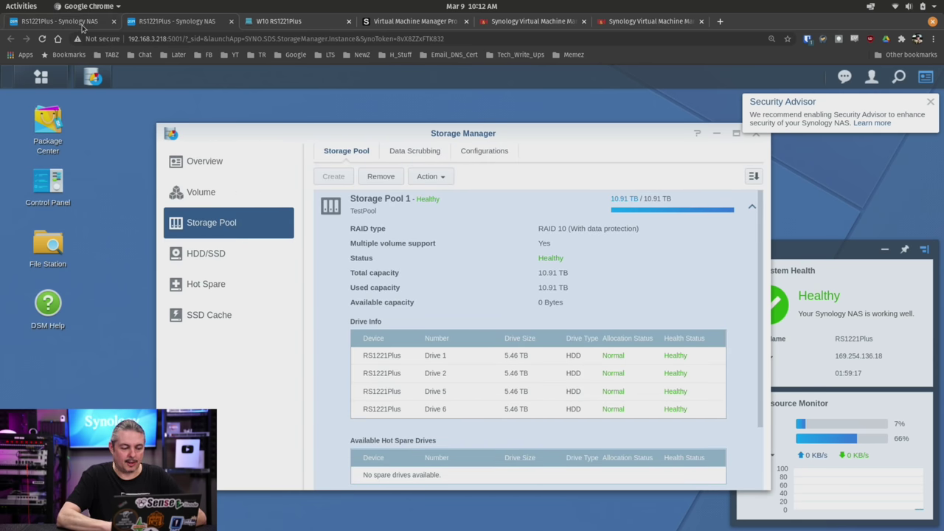
left_click(66, 21)
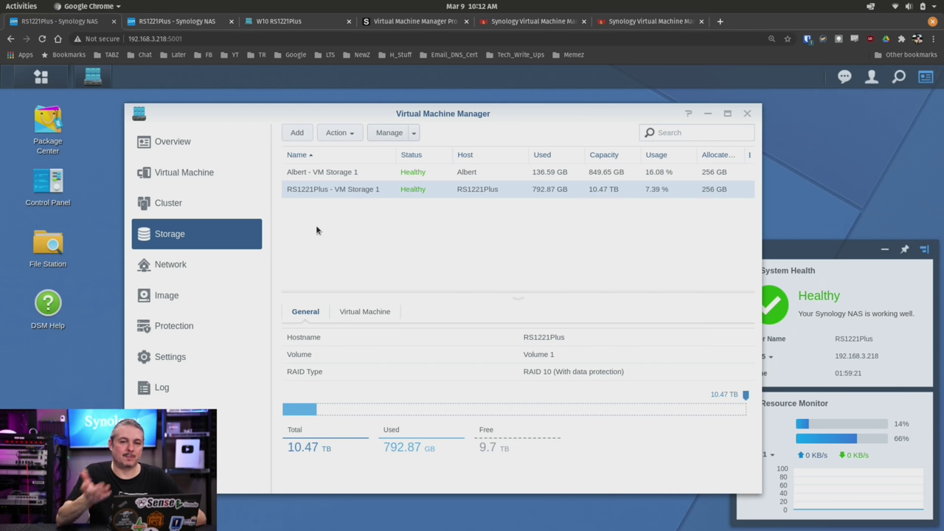
- Review the virtual switches and inspect the pwnage switch's VLAN ID without changing it
left_click(200, 269)
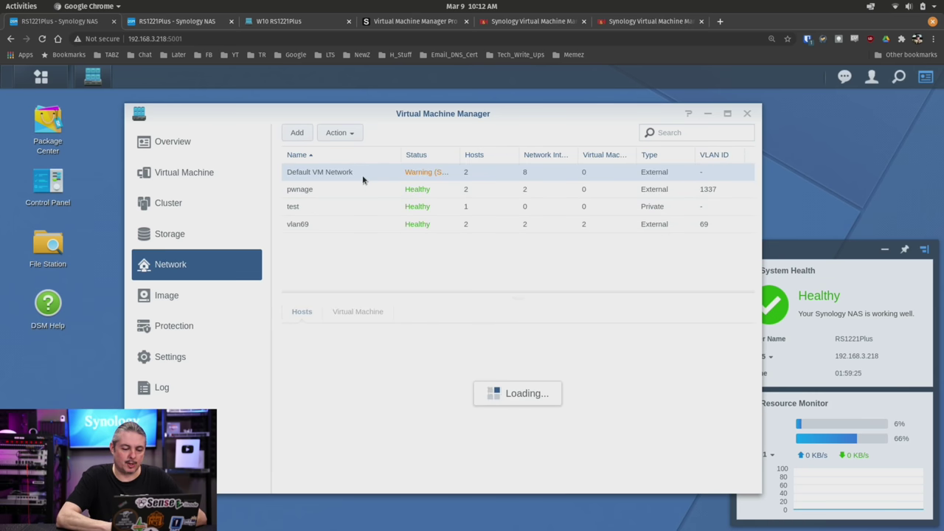
left_click_drag(459, 158, 491, 154)
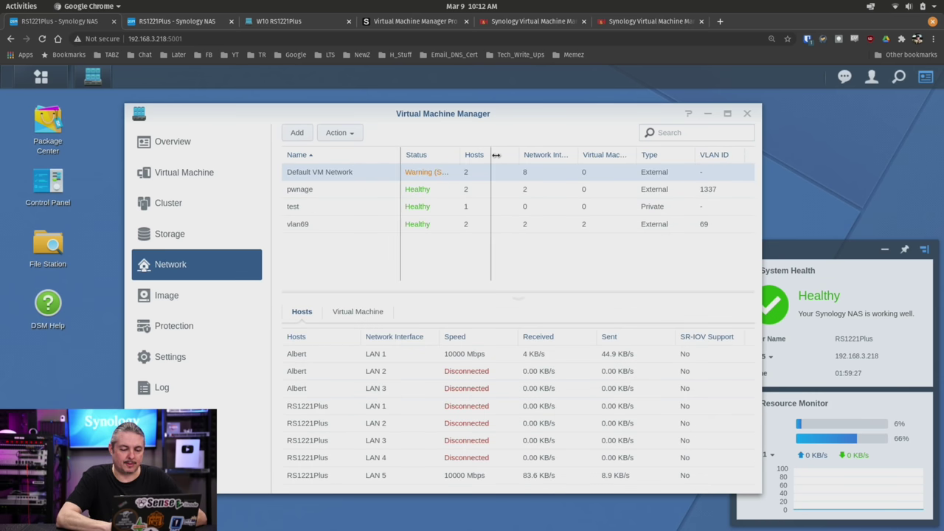
left_click(315, 193)
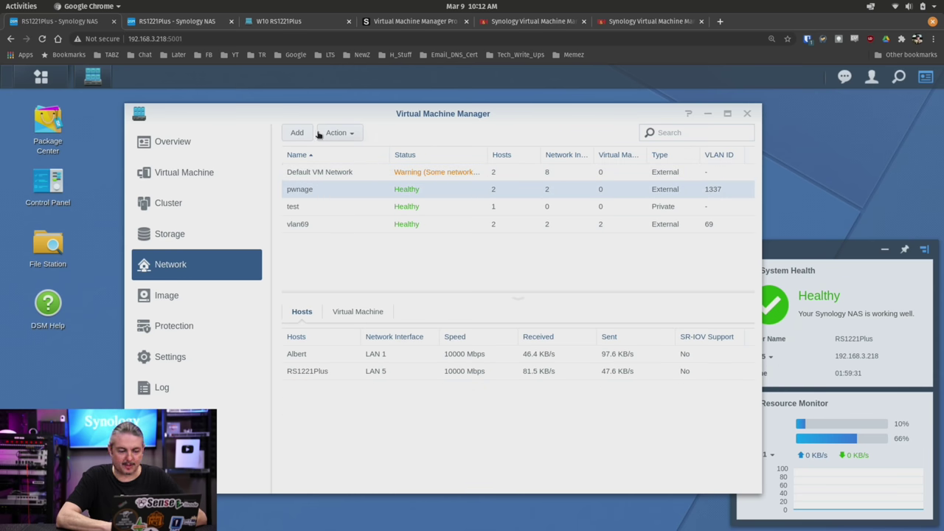
left_click(342, 136)
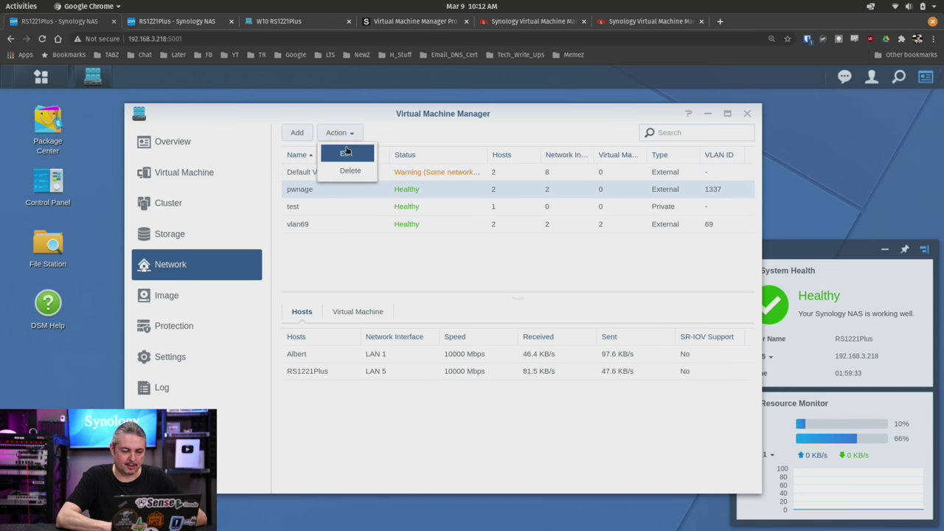
left_click(346, 152)
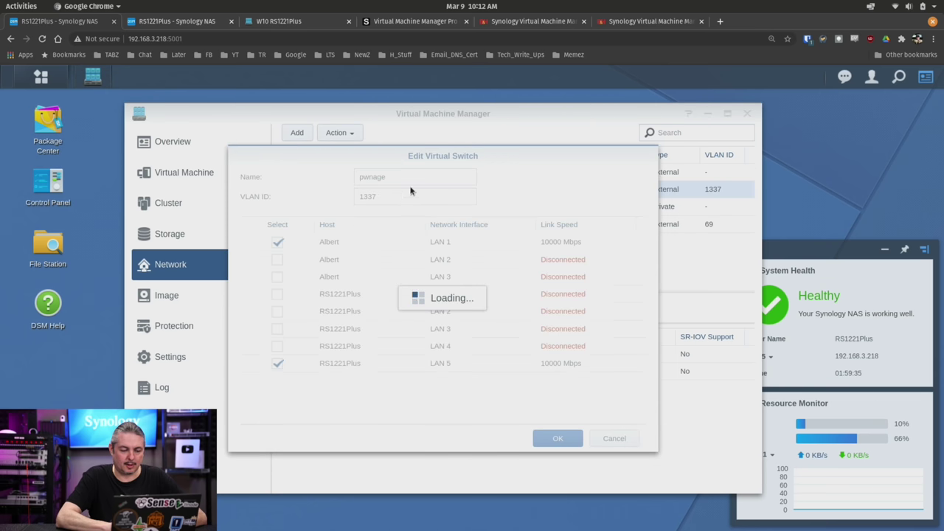
left_click(403, 196)
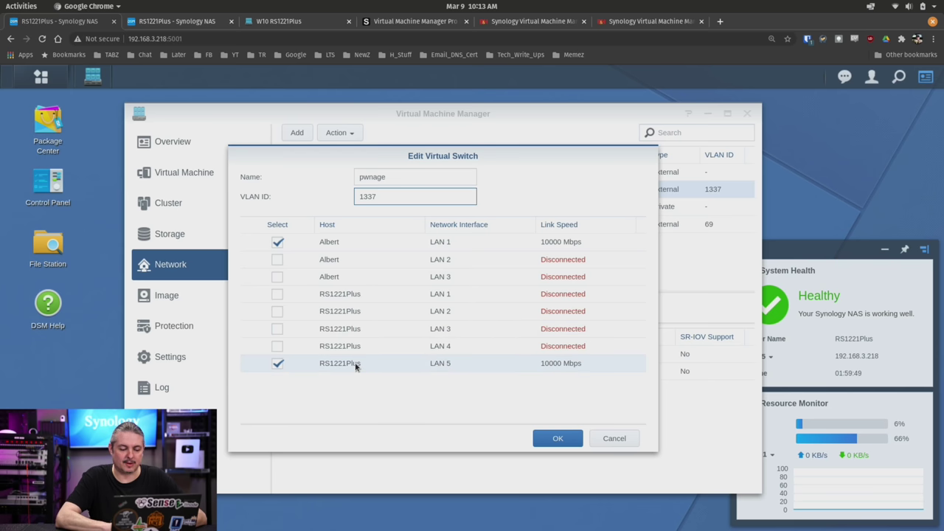
left_click(615, 437)
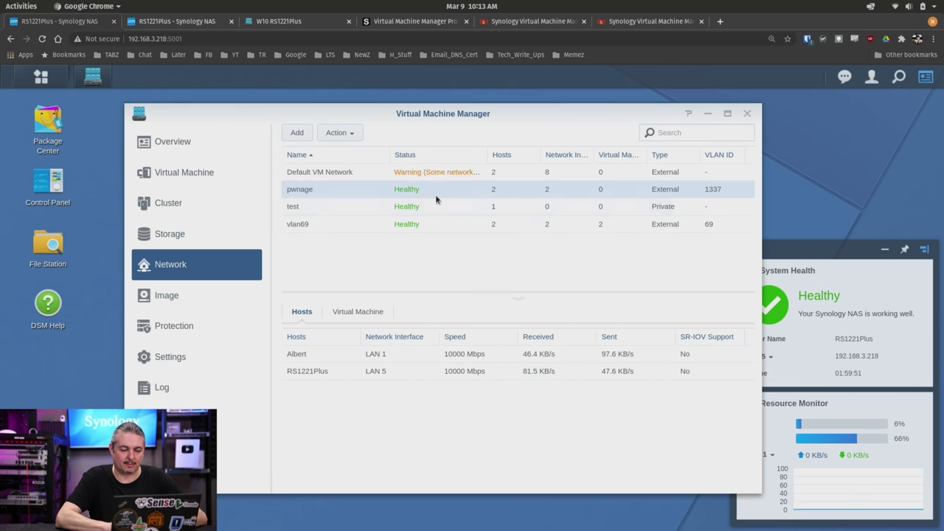
- Remove Albert LAN 3 and RS1221Plus LAN 1–4 from Default VM Network, keeping Albert LAN 1 and RS1221Plus LAN 5
left_click(359, 173)
left_click(341, 135)
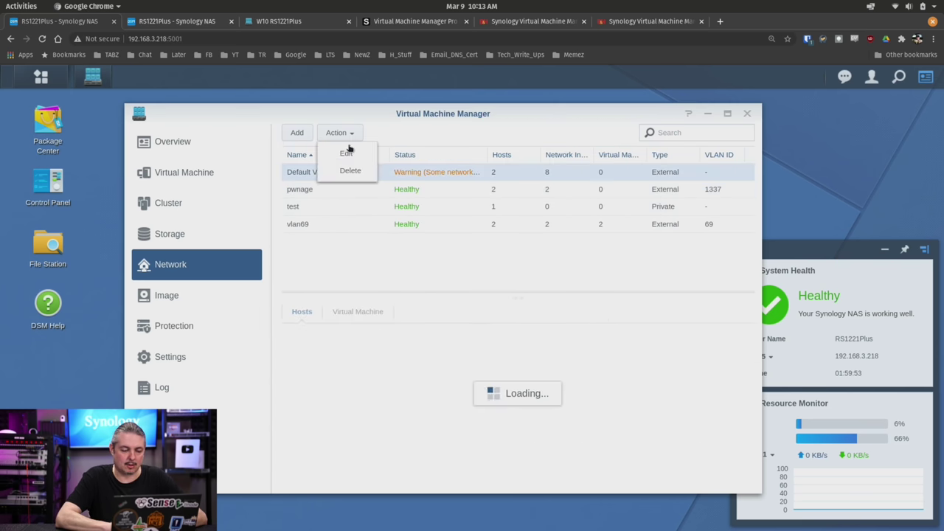
left_click(348, 153)
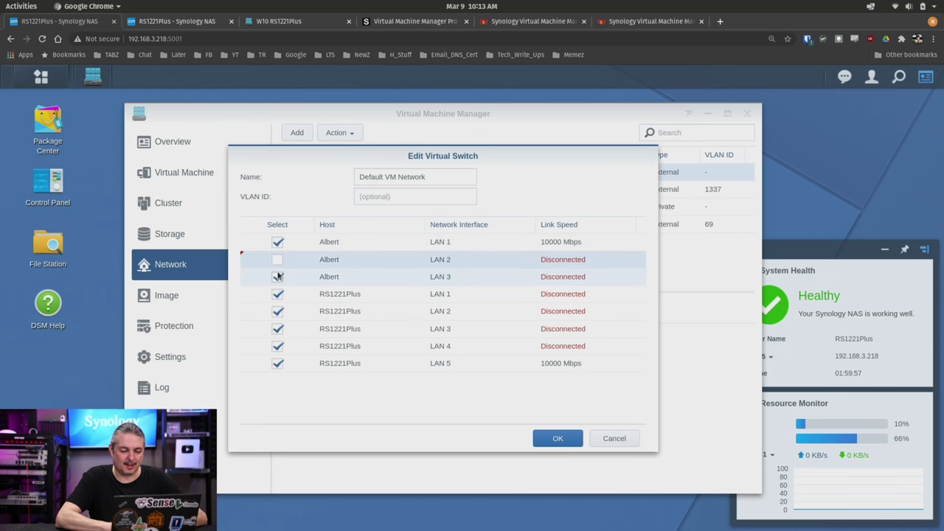
left_click(278, 277)
left_click(277, 294)
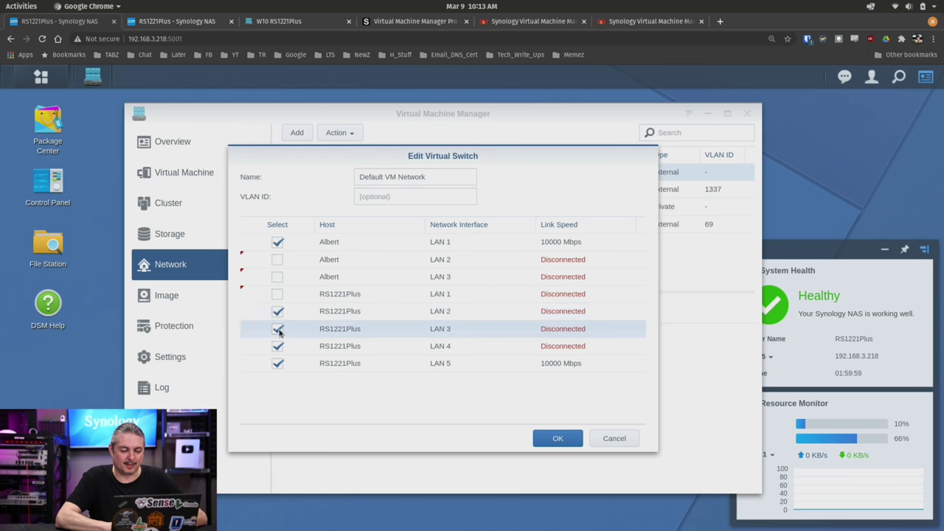
left_click(278, 328)
left_click(277, 310)
left_click(277, 346)
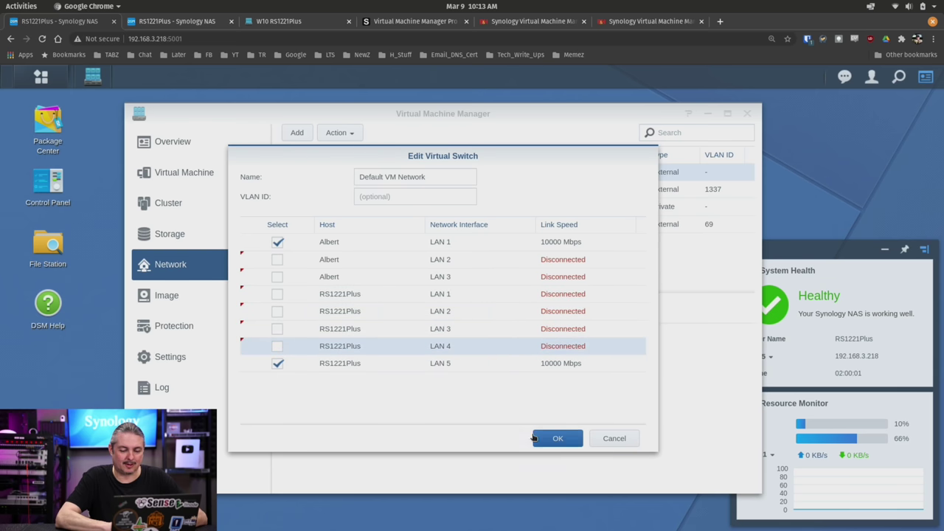
left_click(547, 439)
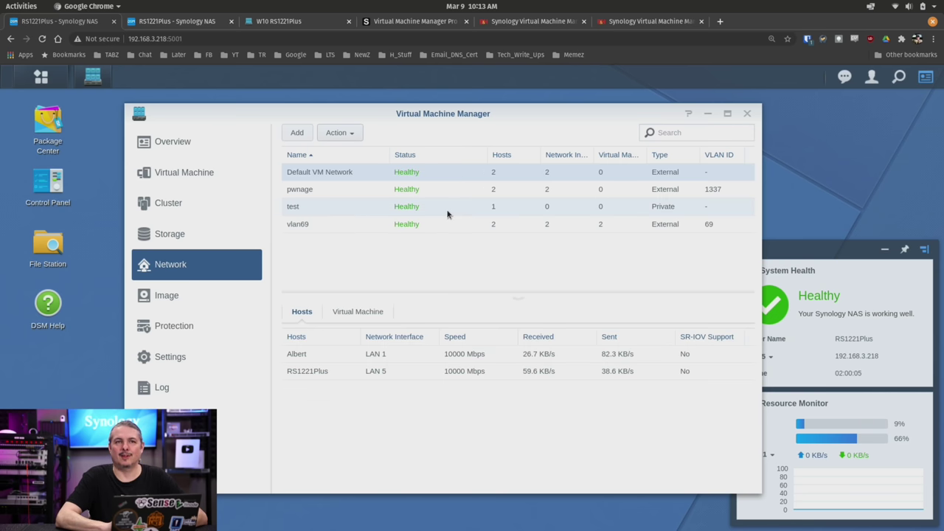
left_click(294, 134)
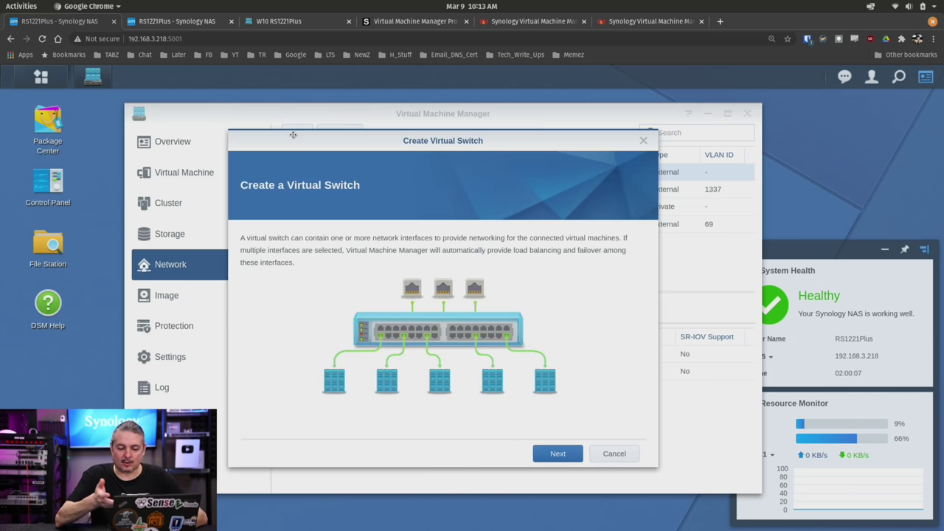
left_click(565, 456)
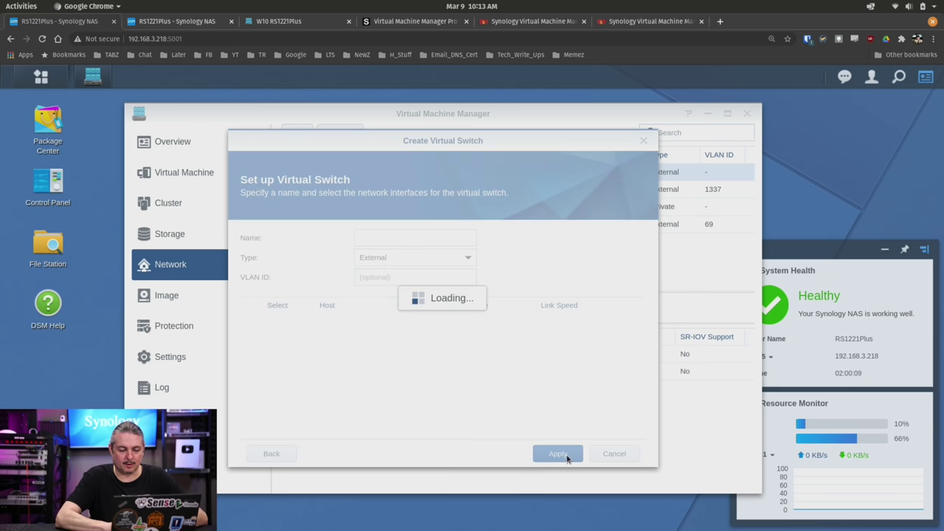
left_click(399, 259)
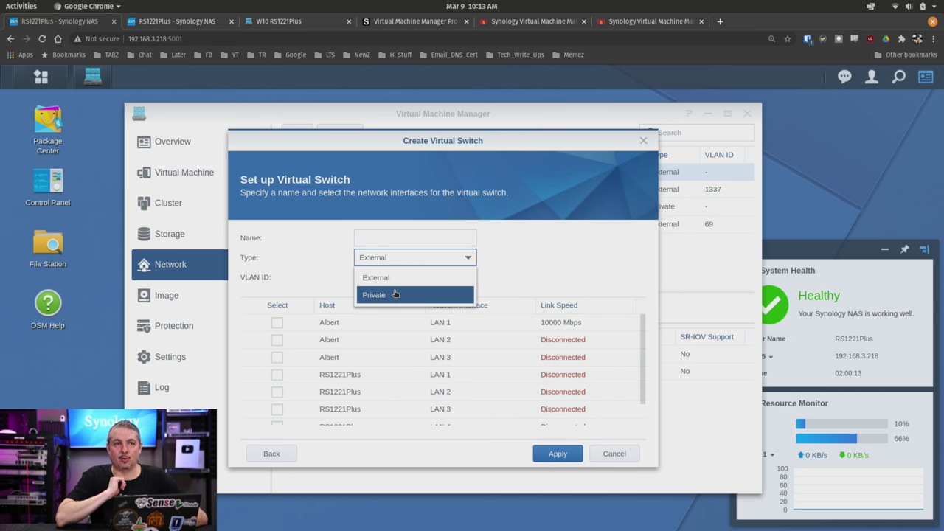
left_click(395, 294)
left_click(414, 259)
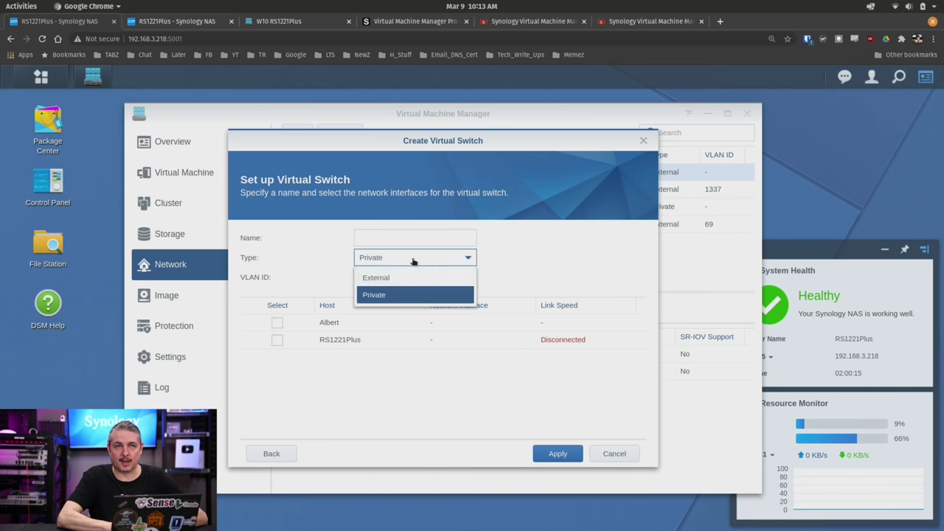
left_click(404, 277)
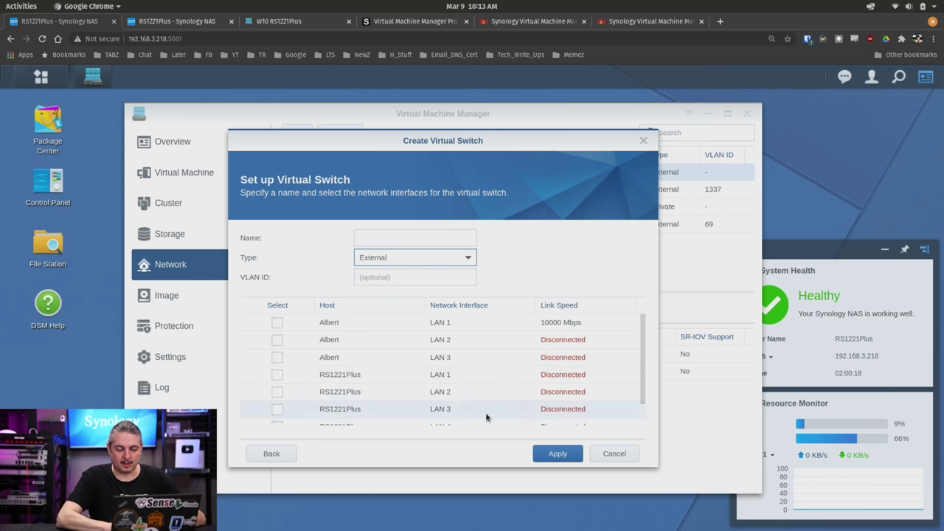
scroll(486, 417, "down", 2)
left_click(609, 454)
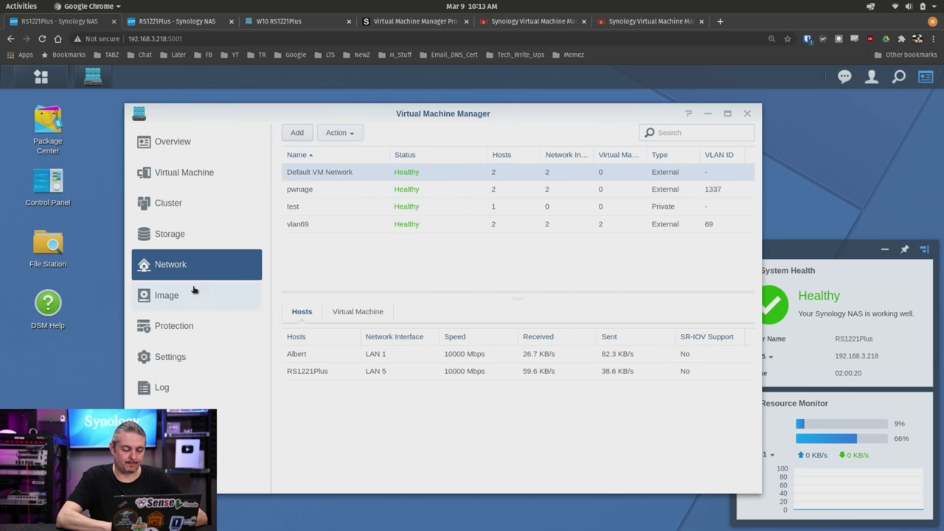
- Browse the Image library's DSM Image, Disk Image and ISO File lists
left_click(194, 297)
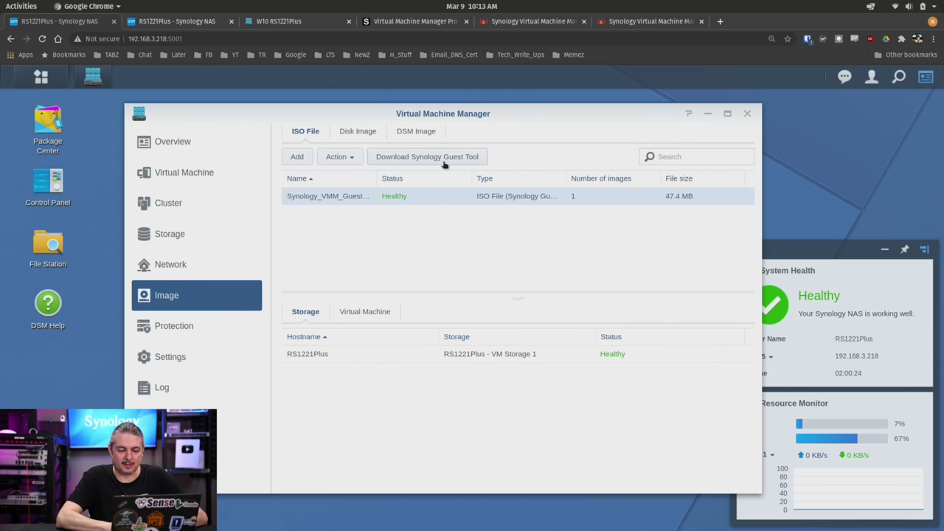
left_click(424, 133)
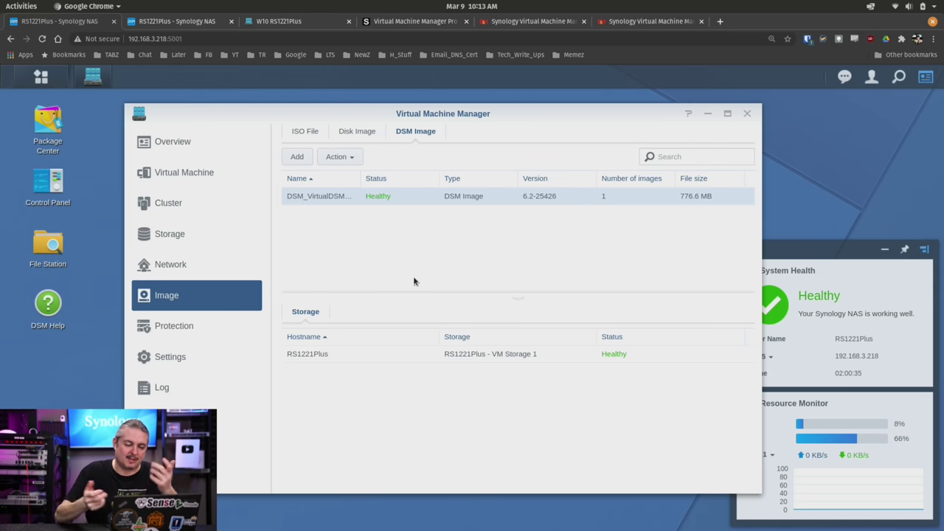
left_click(365, 137)
left_click(310, 131)
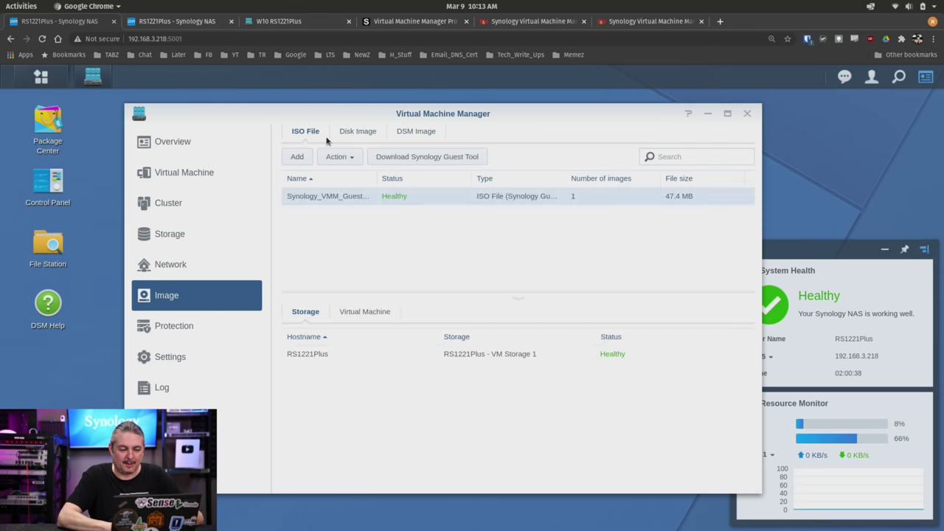
left_click(418, 133)
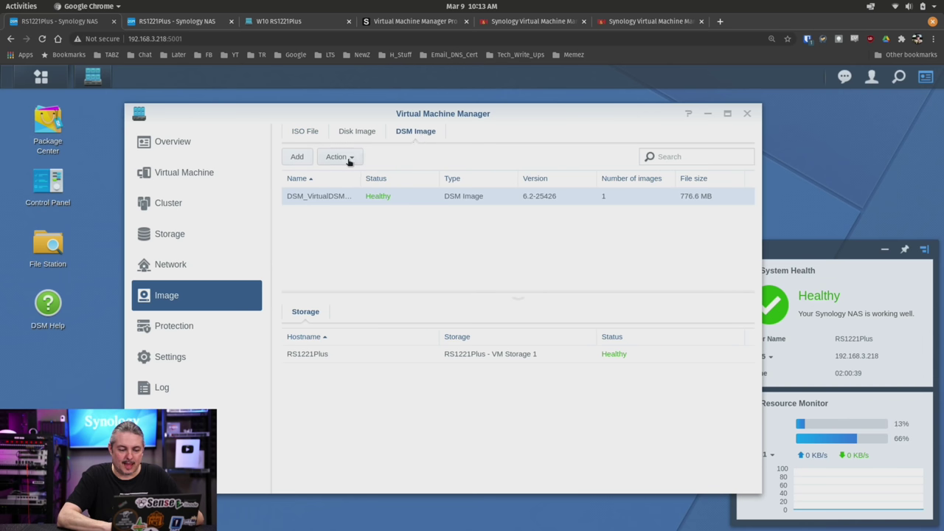
- Start adding a DSM image, cancel it, and move to the Protection page
left_click(298, 156)
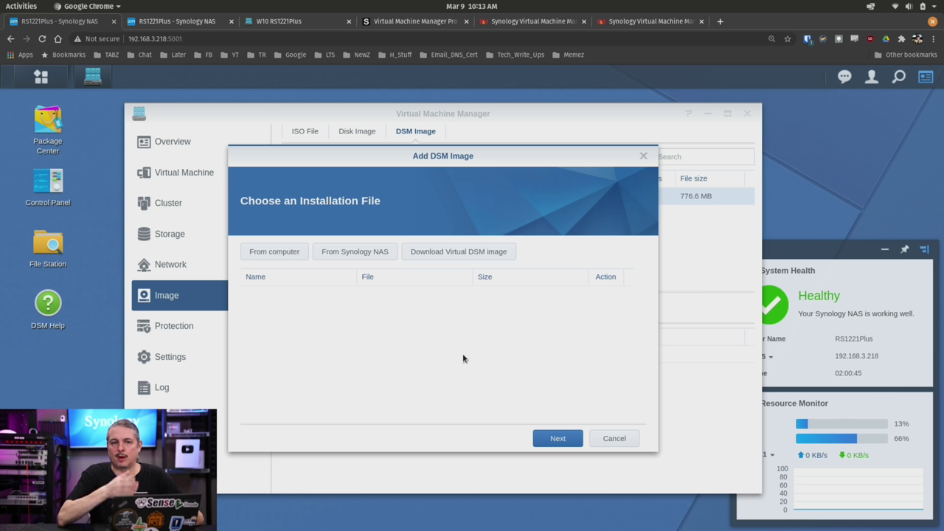
left_click(612, 439)
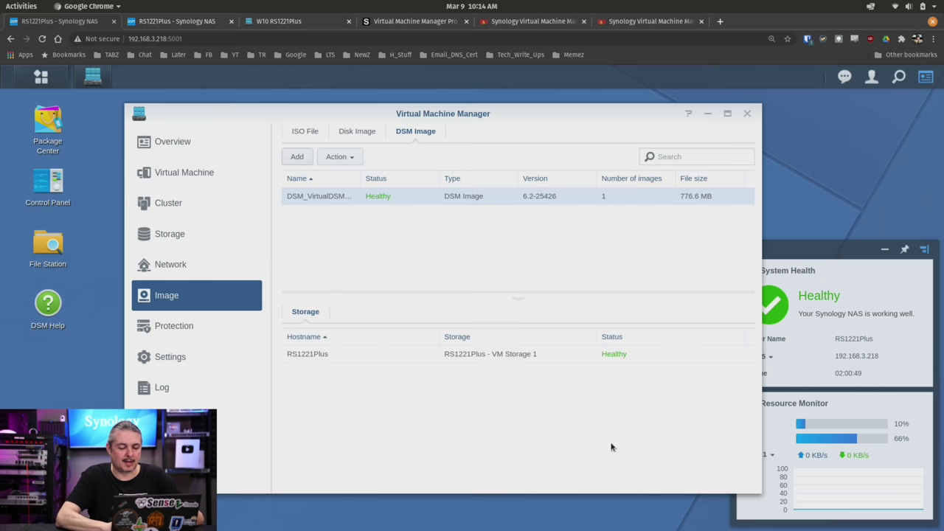
left_click(196, 329)
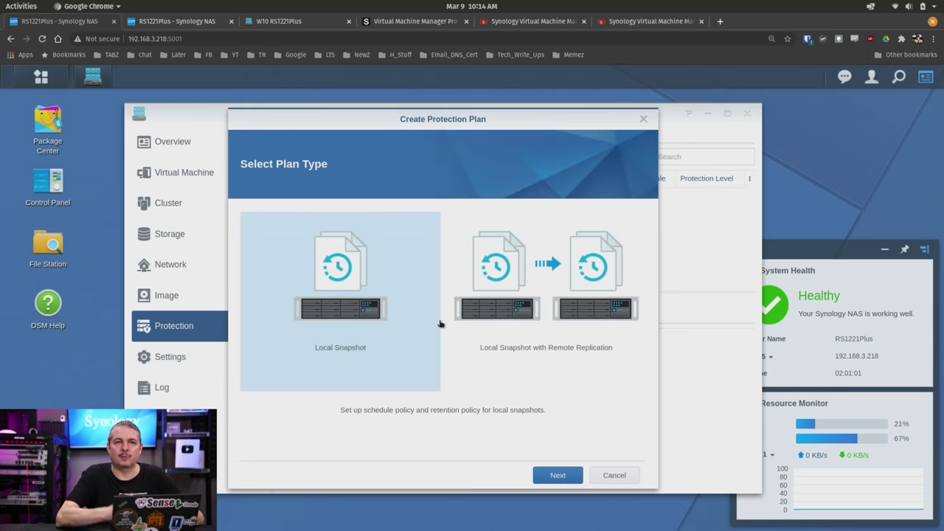
- Pick Local Snapshot with Remote Replication in the protection plan wizard, then cancel it
left_click(568, 305)
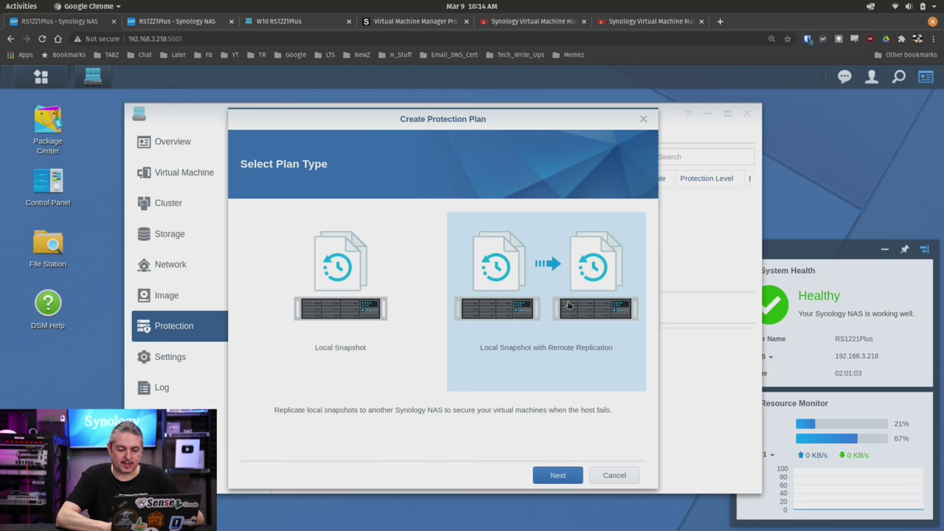
left_click(616, 475)
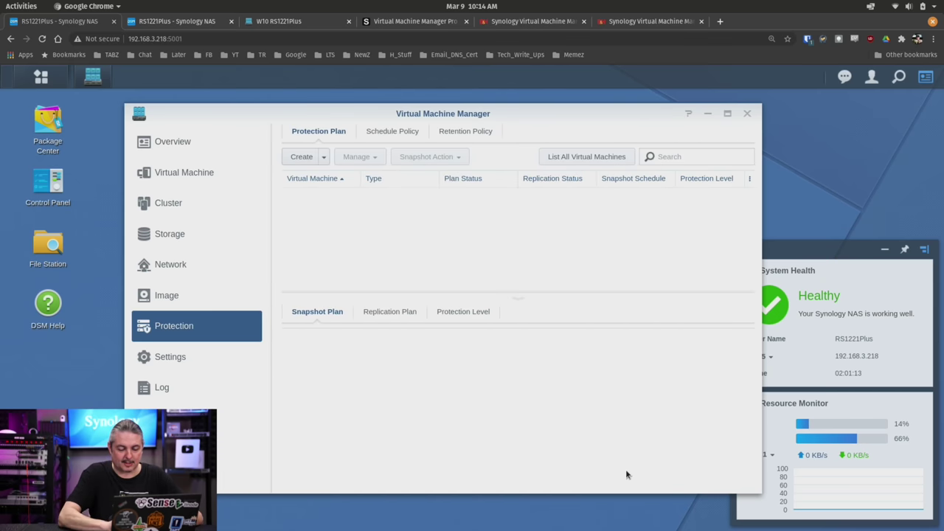
left_click(185, 357)
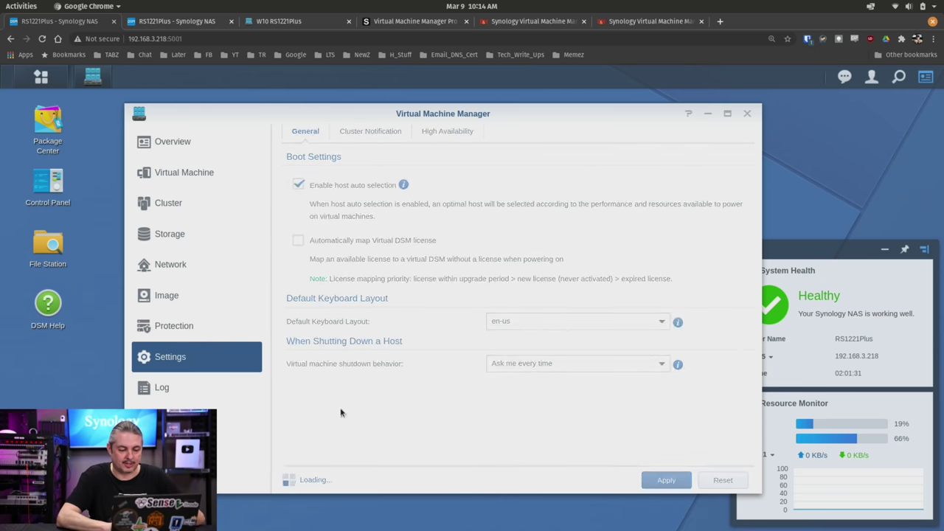
left_click(353, 136)
left_click(452, 135)
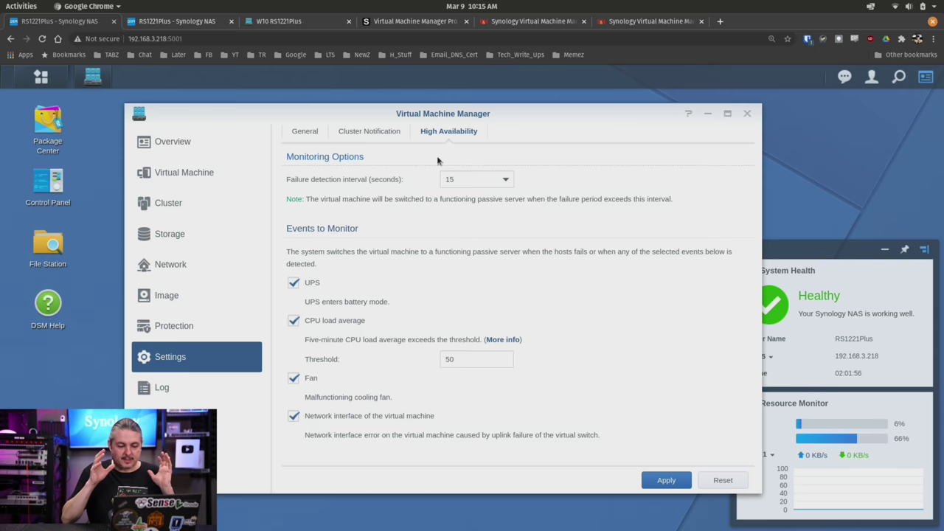
left_click(505, 180)
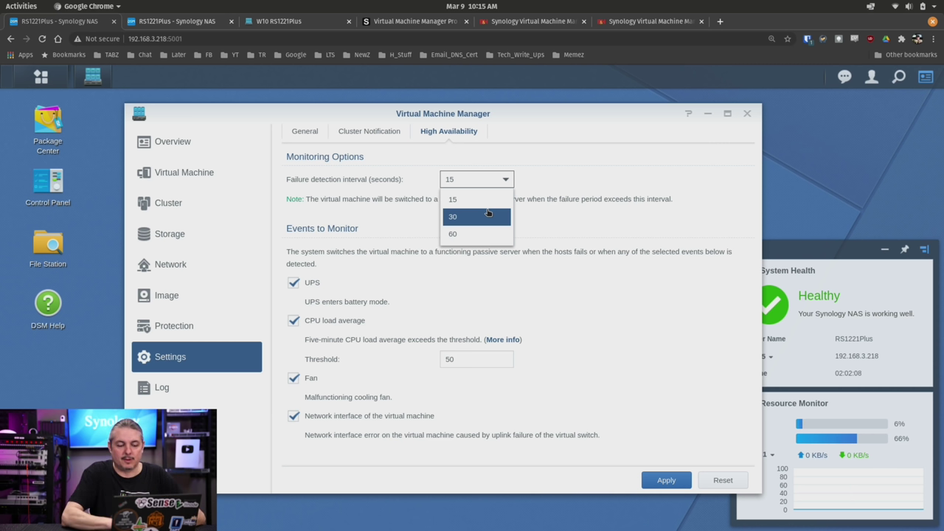
left_click(488, 199)
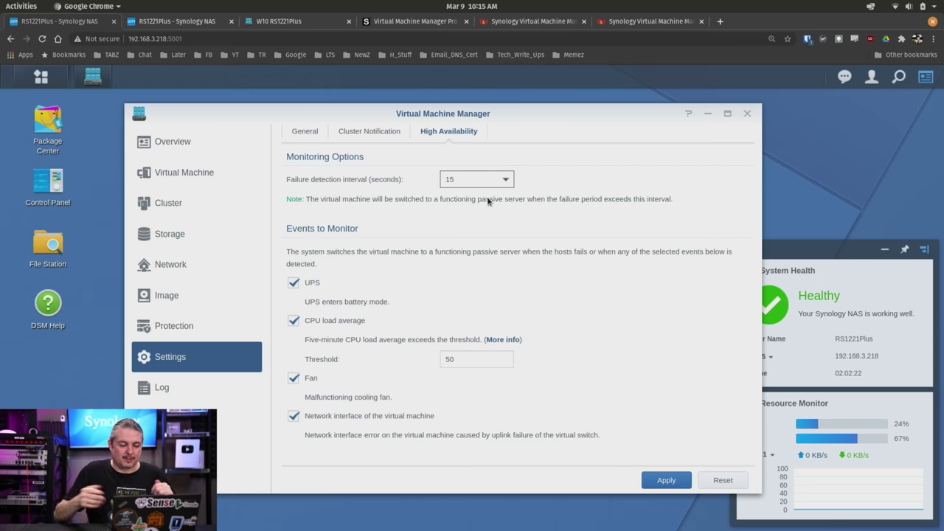
left_click(314, 133)
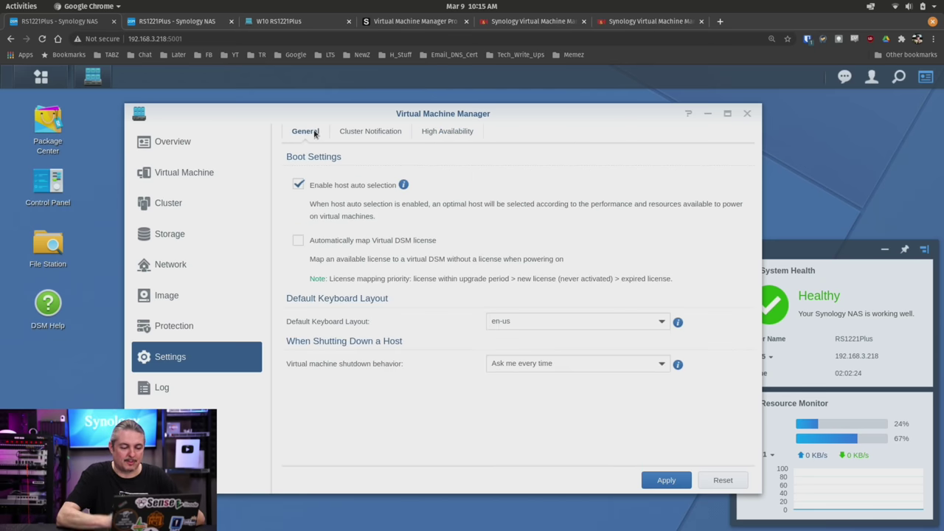
- Open the Log page, select the newest entry and scroll through the entries and back up
left_click(184, 389)
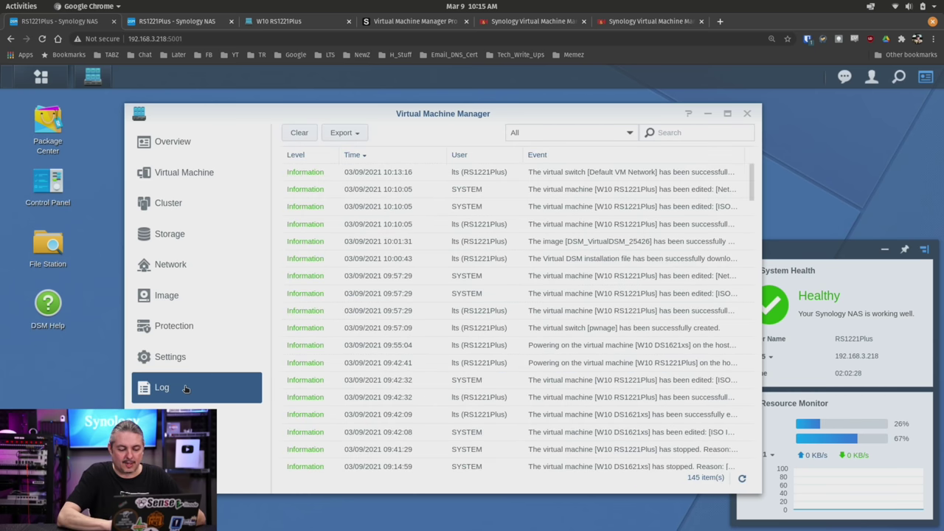
left_click(564, 177)
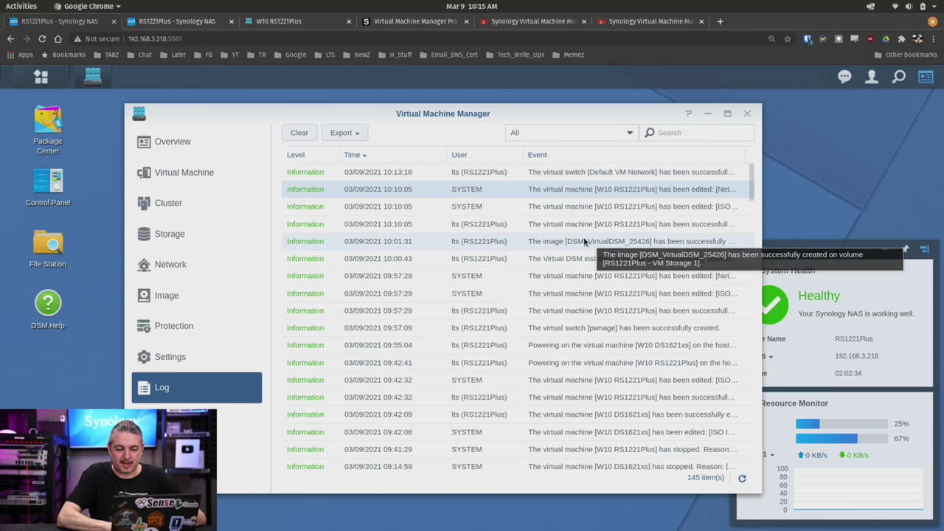
scroll(589, 282, "down", 5)
scroll(589, 282, "down", 6)
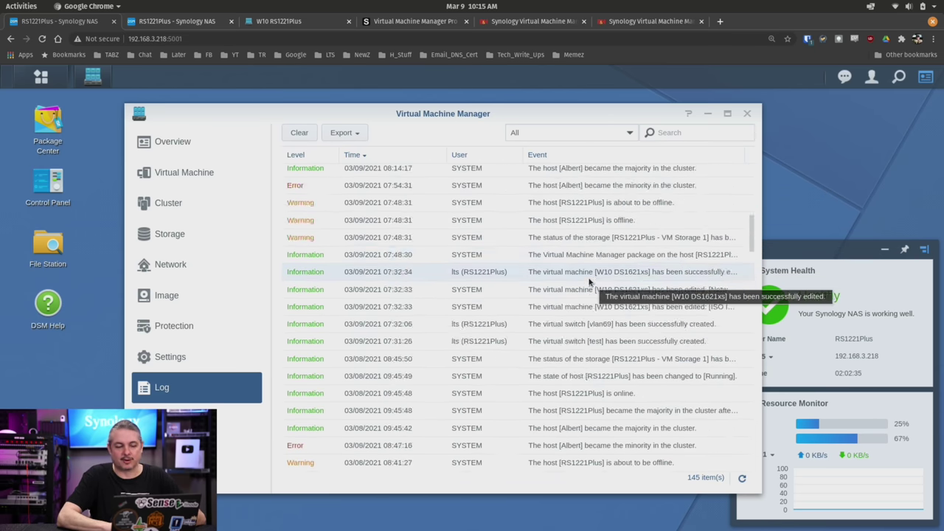
scroll(590, 282, "up", 10)
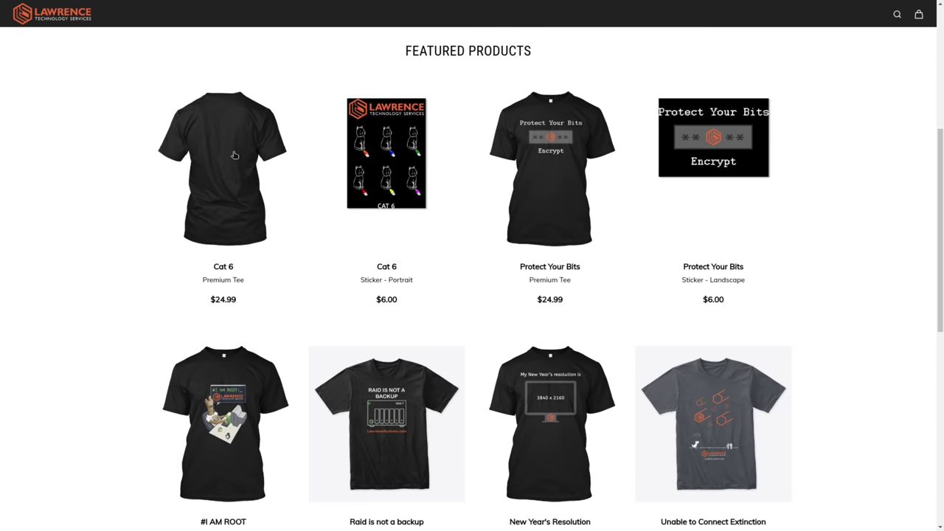
- Open the Cat 6 Premium Tee page, then read replies in the DNS Malware Filtering Compared thread
left_click(233, 156)
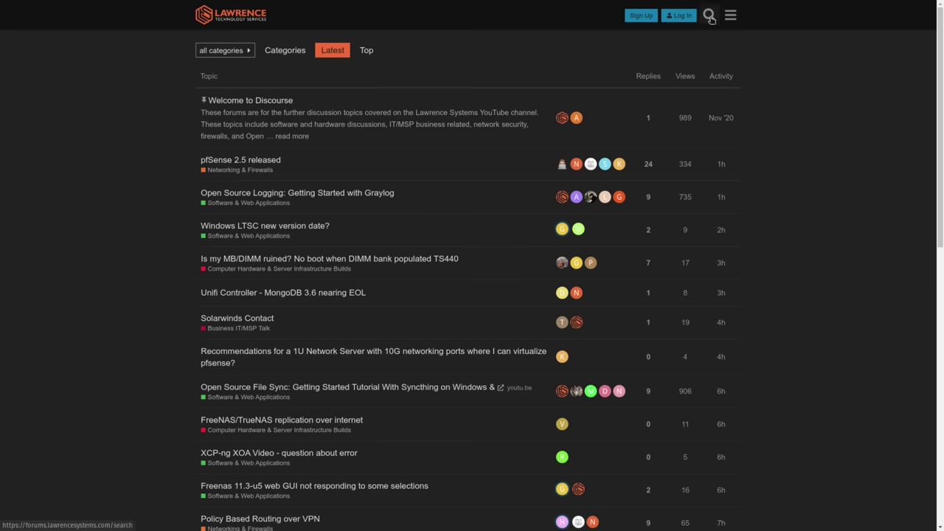
left_click(709, 14)
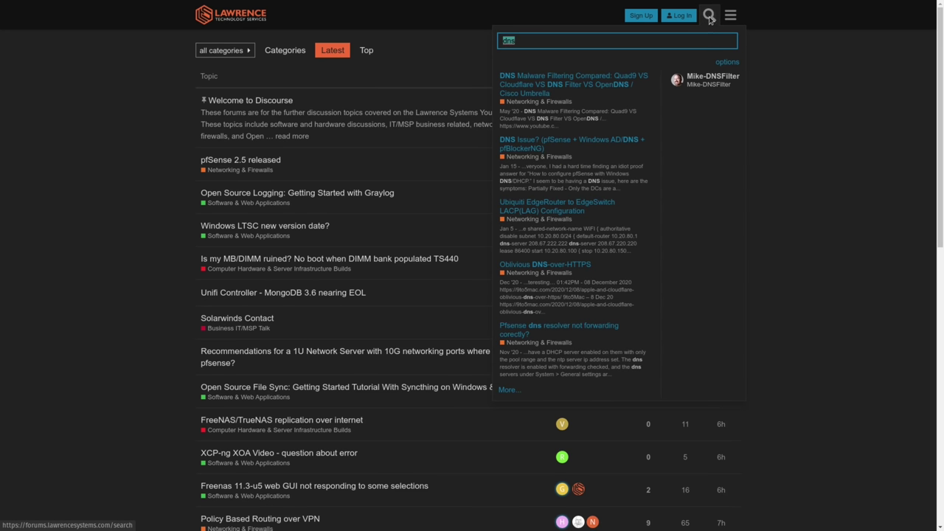
left_click(596, 78)
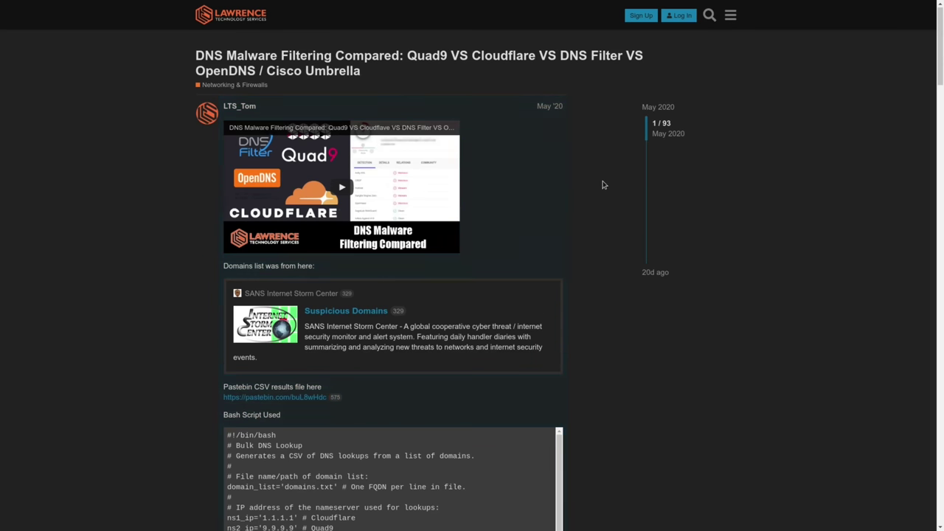
scroll(610, 184, "down", 6)
scroll(619, 180, "down", 7)
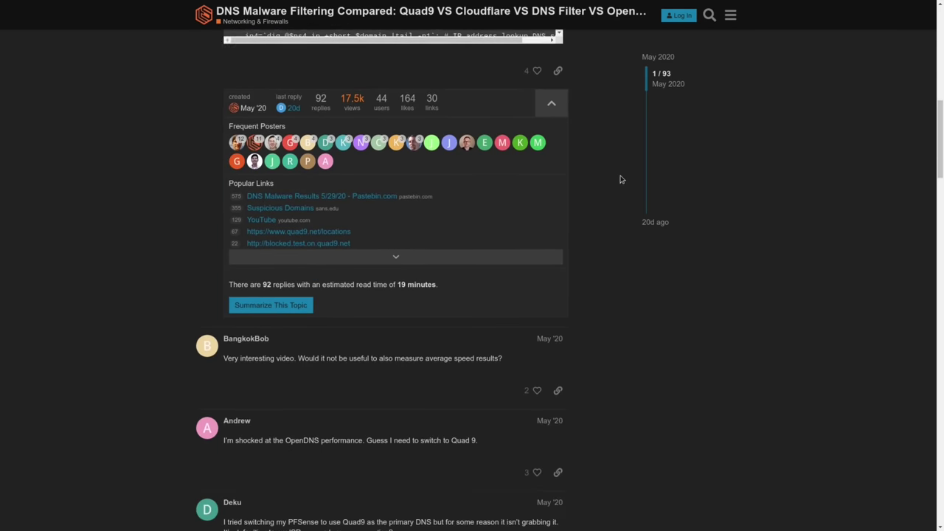